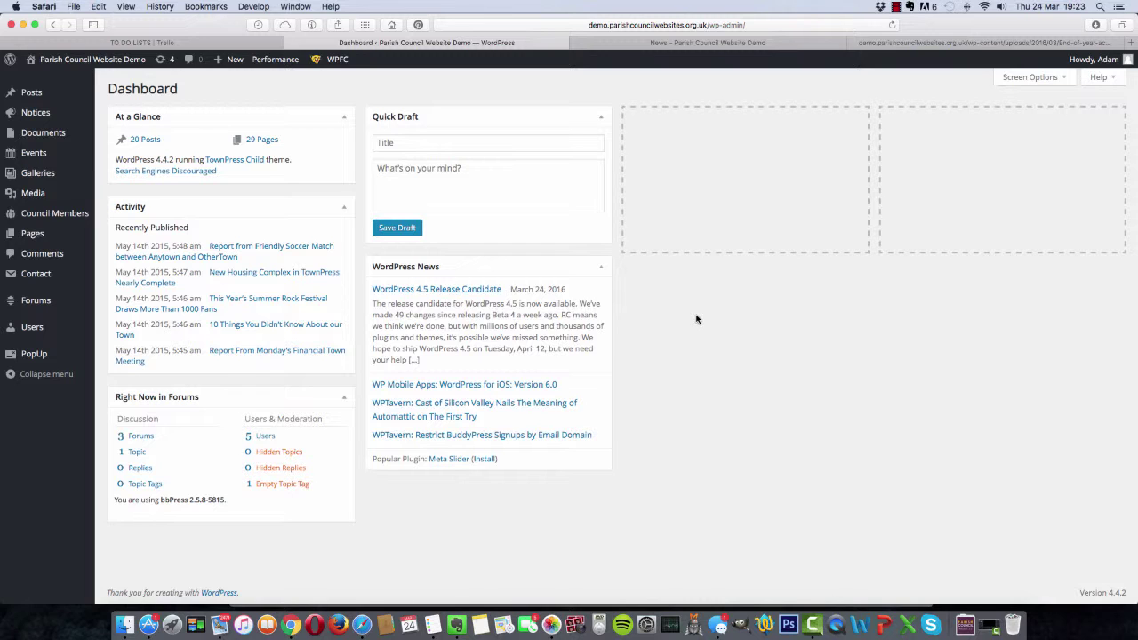
# - Create a new post with the title "This Is A Sample Post"
pyautogui.moveTo(31, 93)
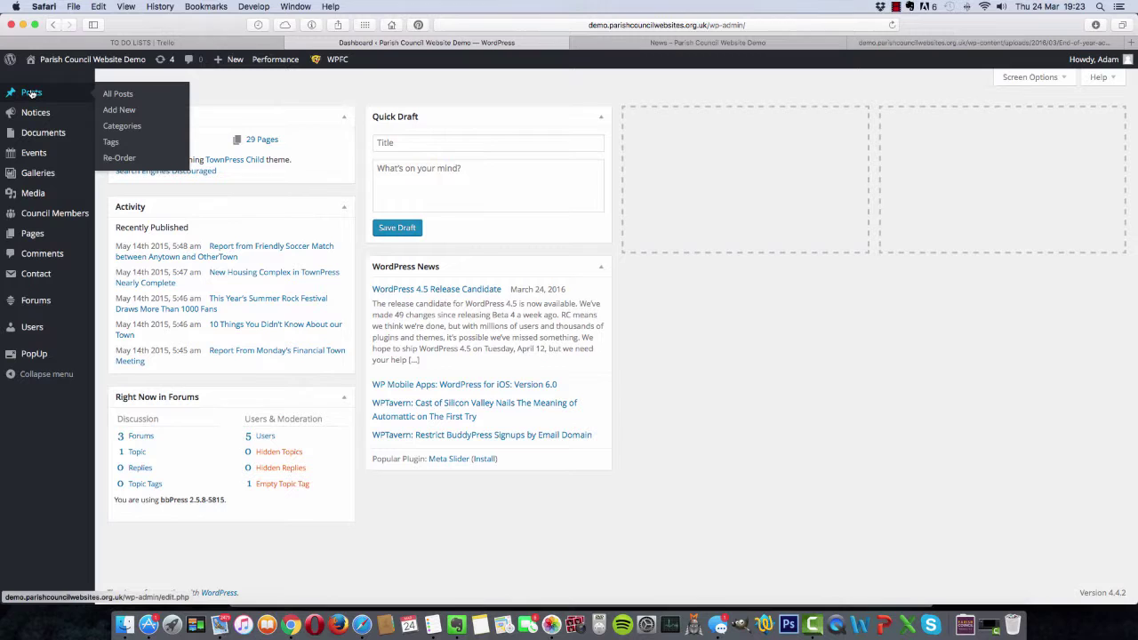
pyautogui.click(106, 110)
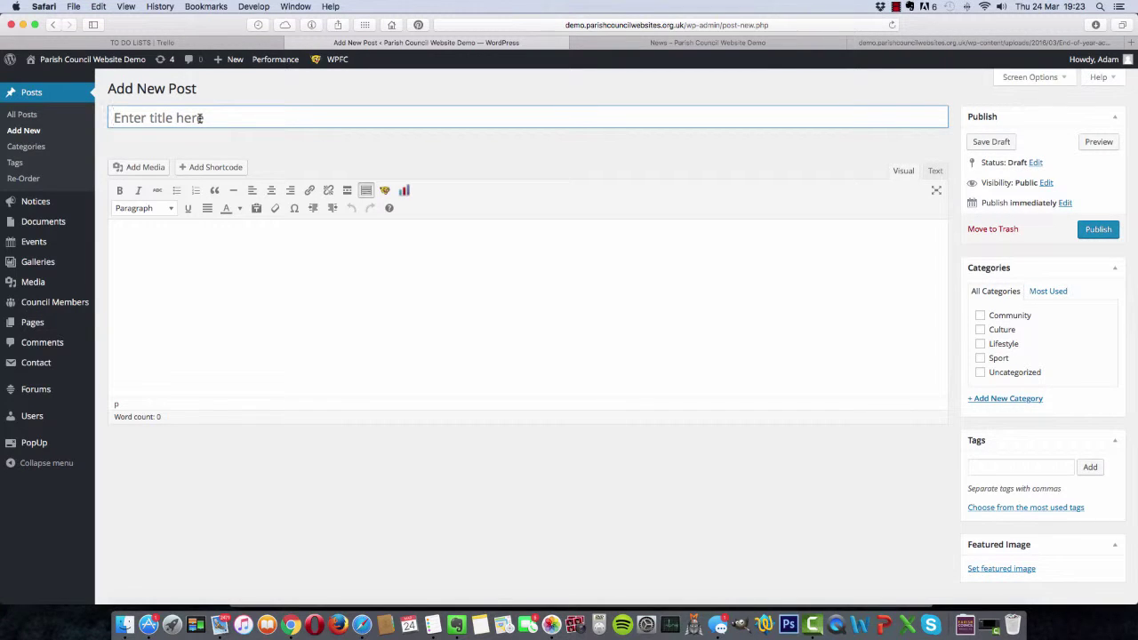
pyautogui.write('This Is A Sam')
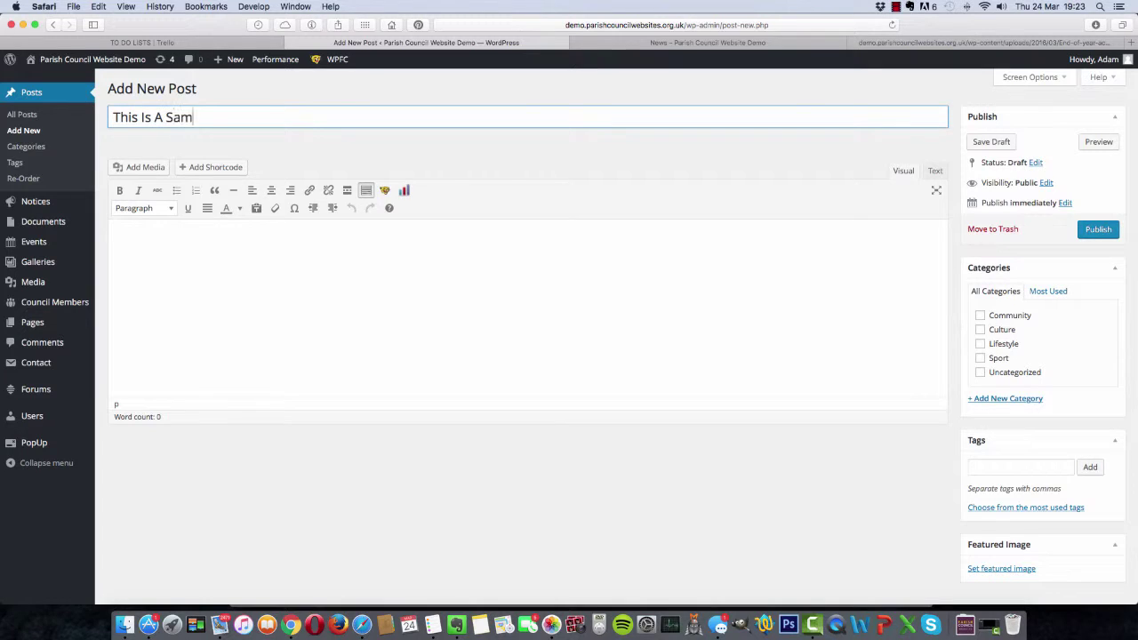
pyautogui.write('ple Post')
# - Write the opening line "sdfkhdslkf sdfkjsdffs sdfsdfw" in the post body and add "Heading" below it, formatted as Heading 2
pyautogui.click(169, 236)
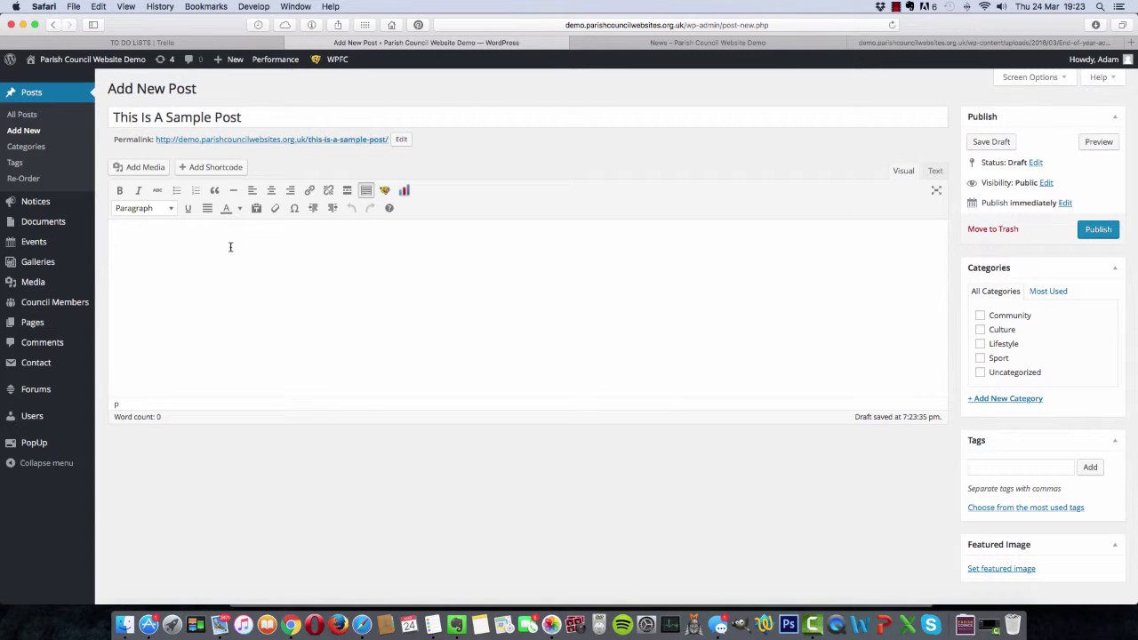
pyautogui.write('sdfkhdslkf sdfkjsdffs sdfsdfw ')
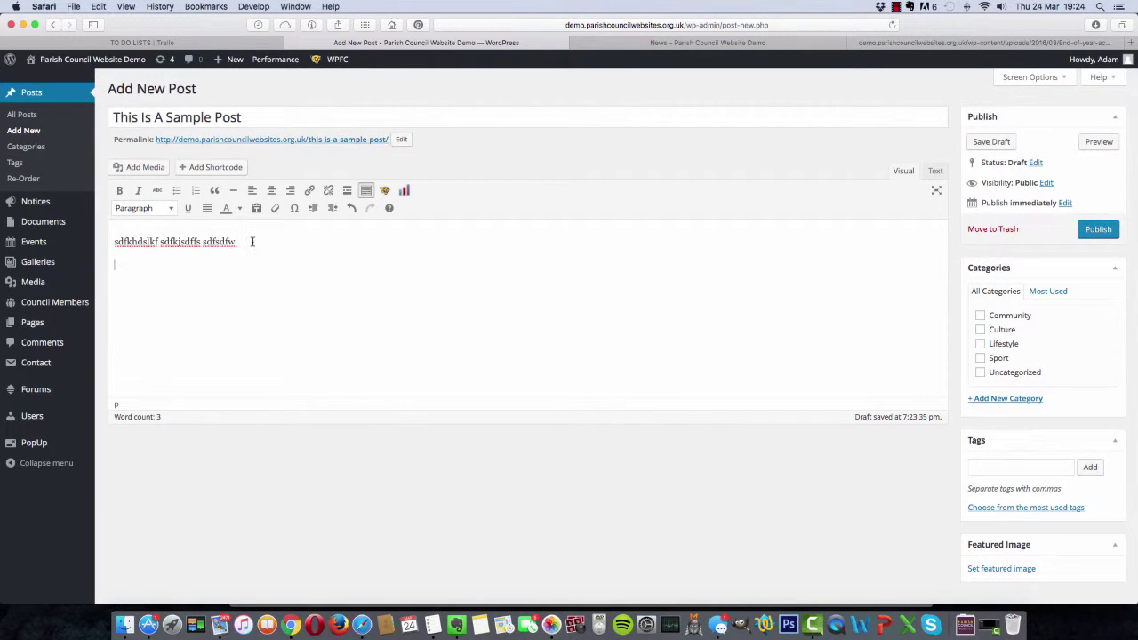
pyautogui.write('Heading')
pyautogui.moveTo(156, 265); pyautogui.dragTo(108, 264)
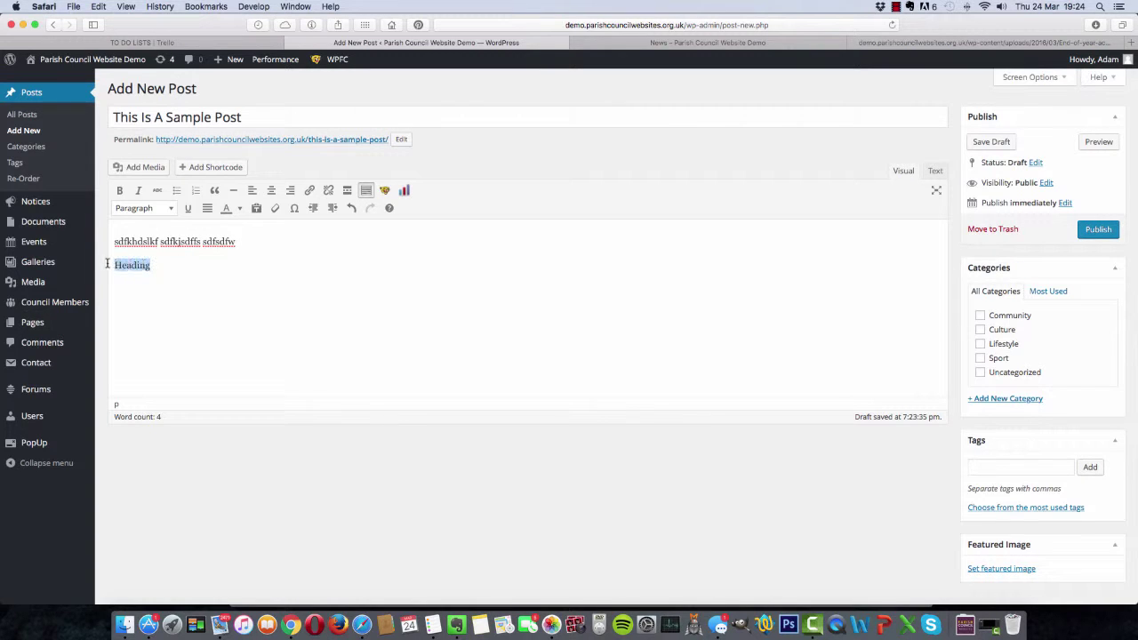
pyautogui.click(171, 209)
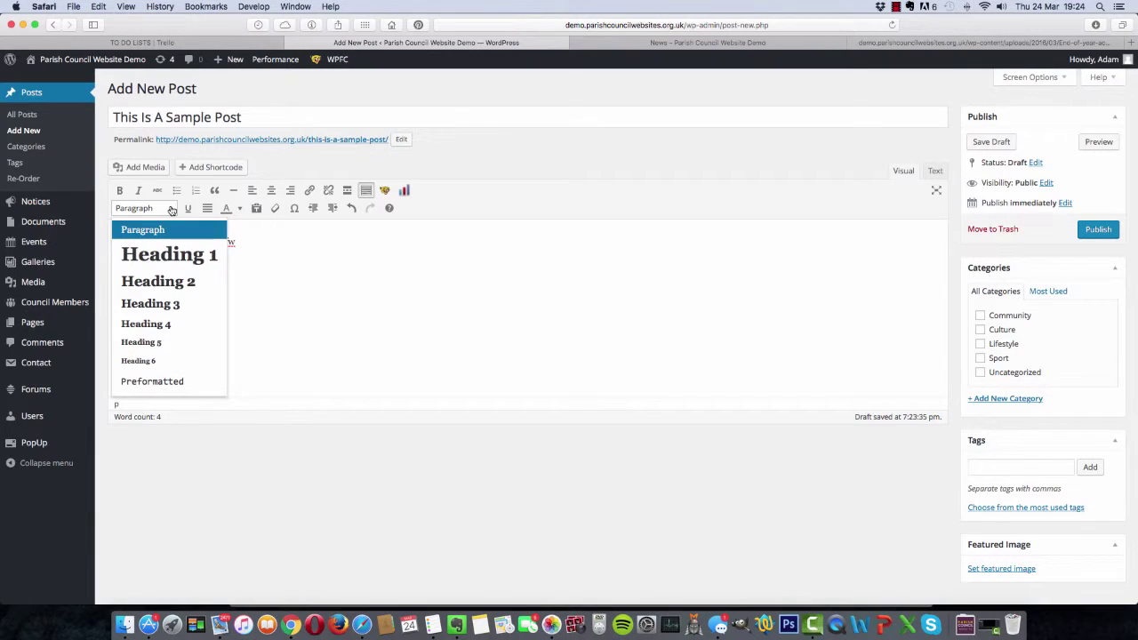
pyautogui.click(177, 282)
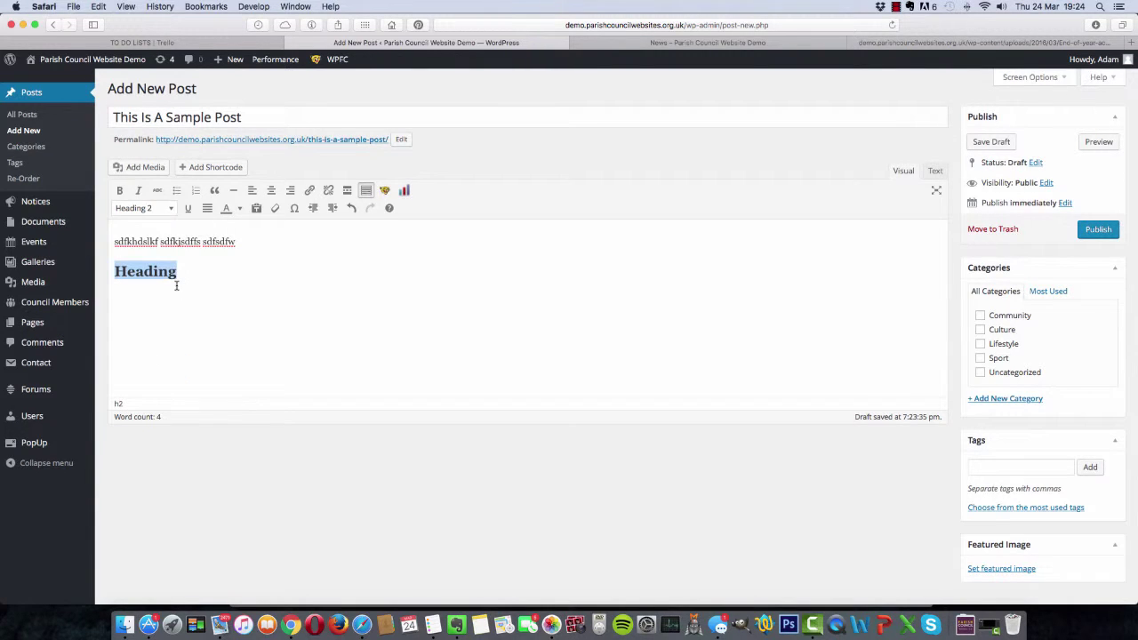
# - Add three paragraphs below the heading: "fgdkfjgdlfkjdfgd", "fdfgdfgd" and "fgdfg"
pyautogui.click(198, 276)
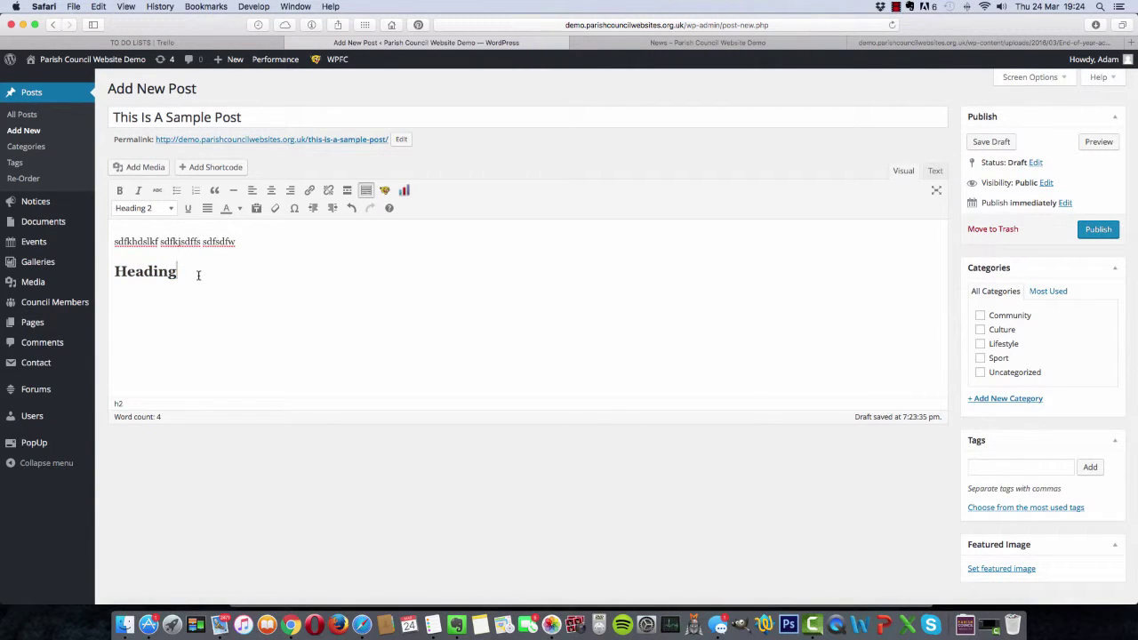
pyautogui.press('Return')
pyautogui.write('fgdkfjgdlfkjdfgd')
pyautogui.press('Return')
pyautogui.write('fdfgdfgd')
pyautogui.press('Return')
pyautogui.write('fgdfg')
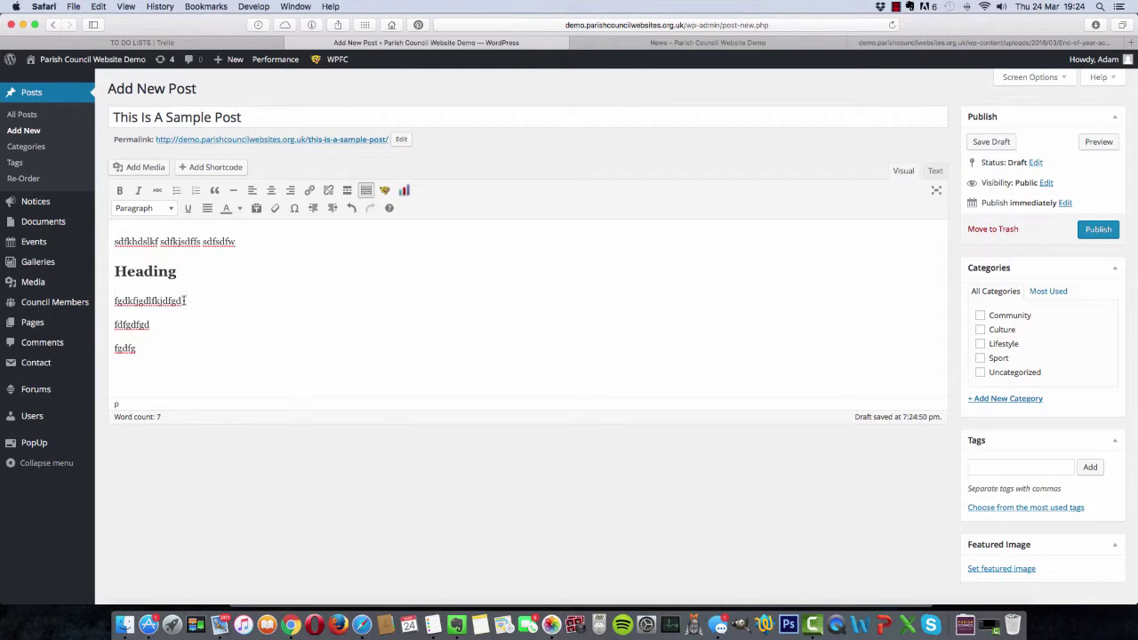
# - Choose the football2.jpg picture from the existing media for the post and set its alignment to Left
pyautogui.click(138, 169)
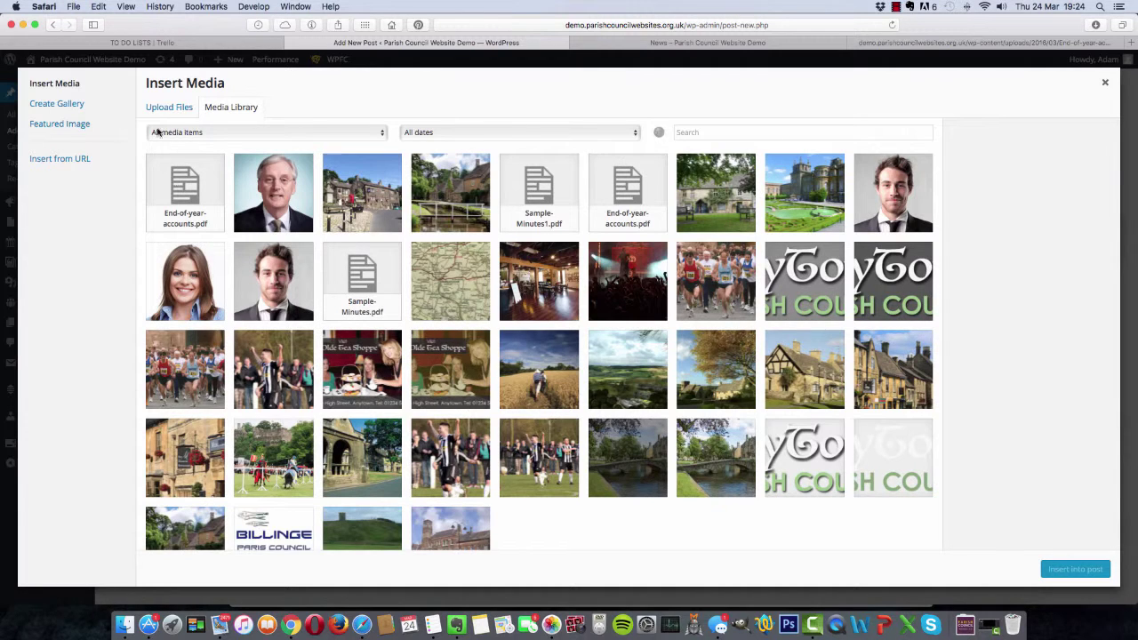
pyautogui.click(158, 112)
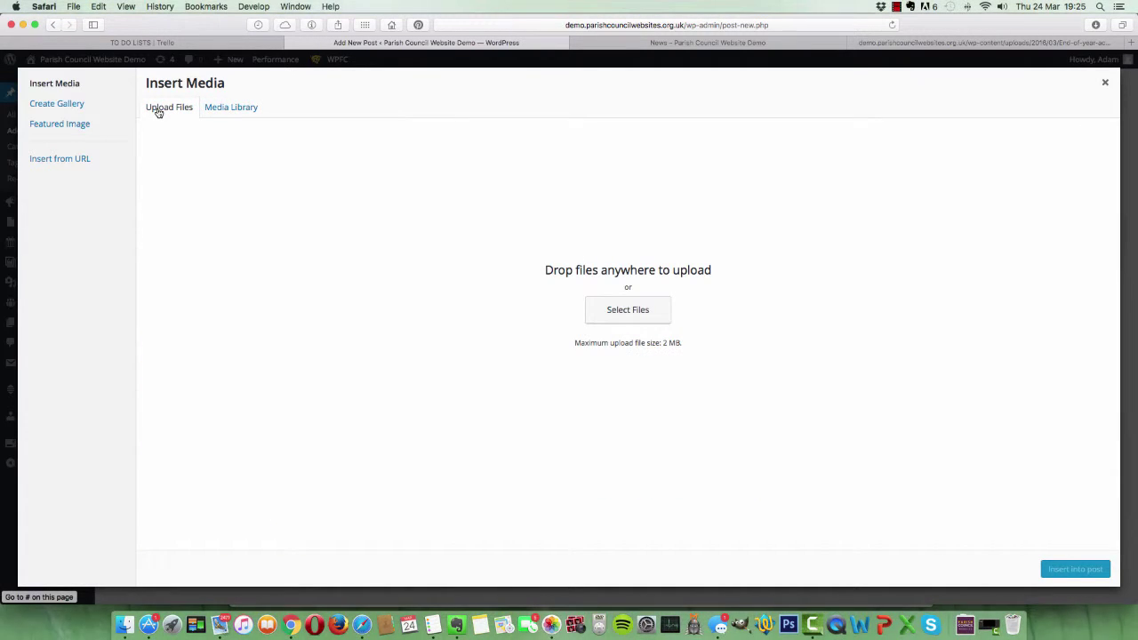
pyautogui.click(222, 109)
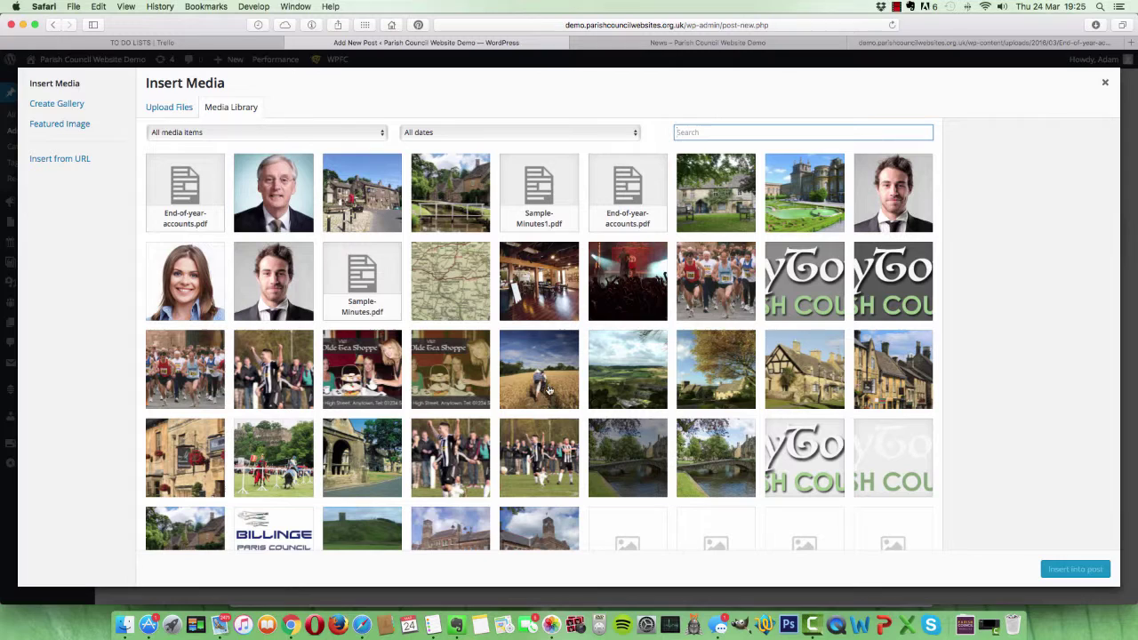
pyautogui.click(458, 461)
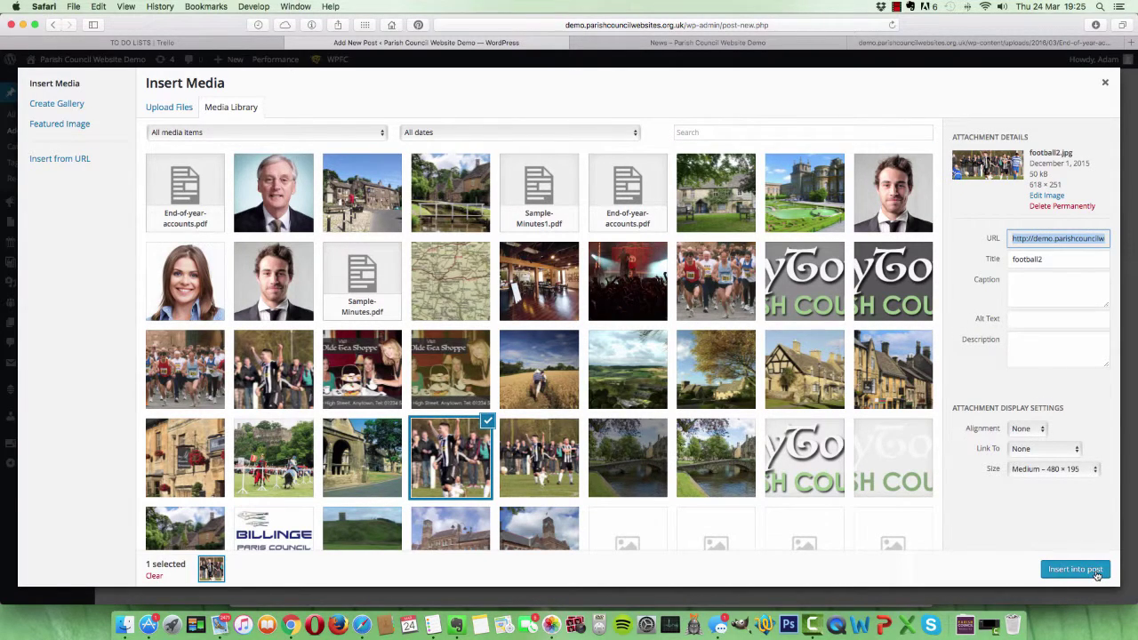
pyautogui.click(1035, 430)
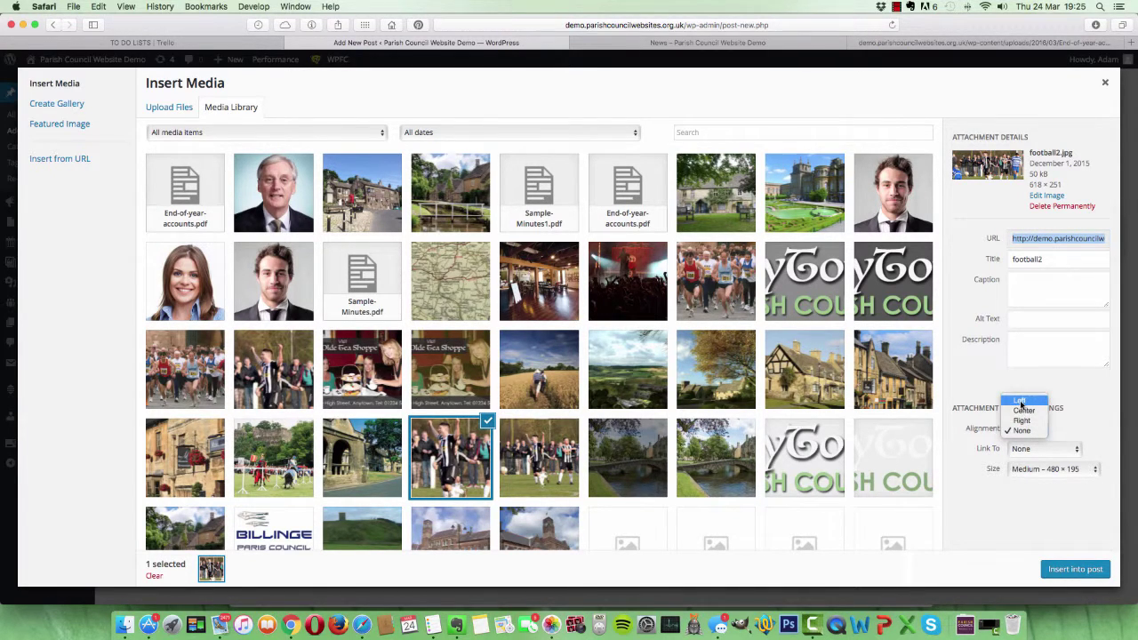
pyautogui.click(1020, 402)
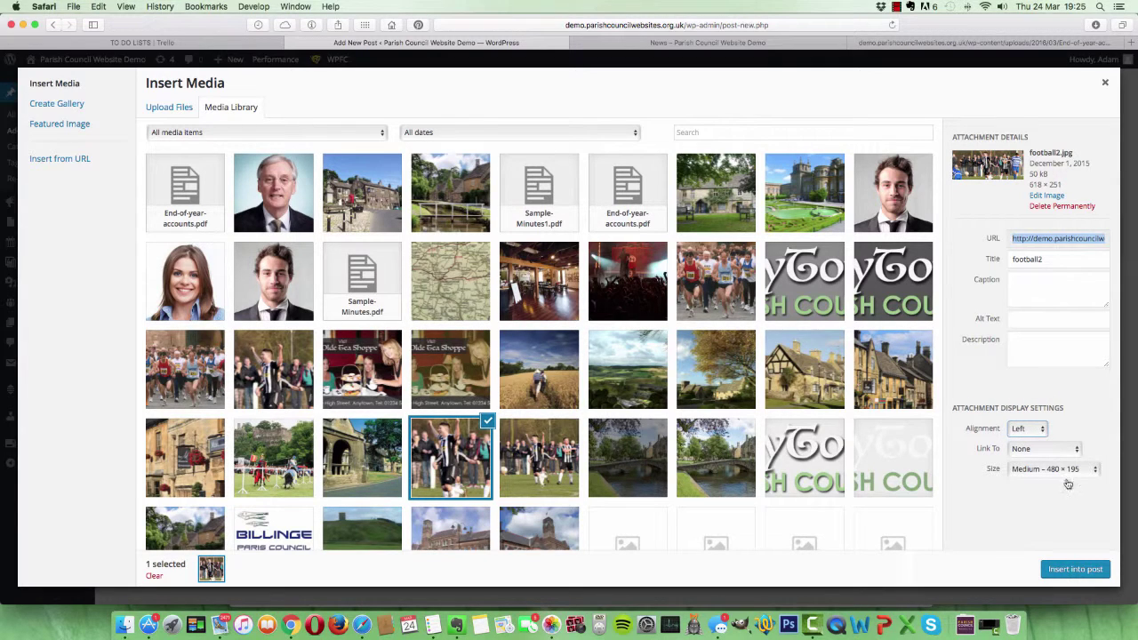
pyautogui.click(1065, 452)
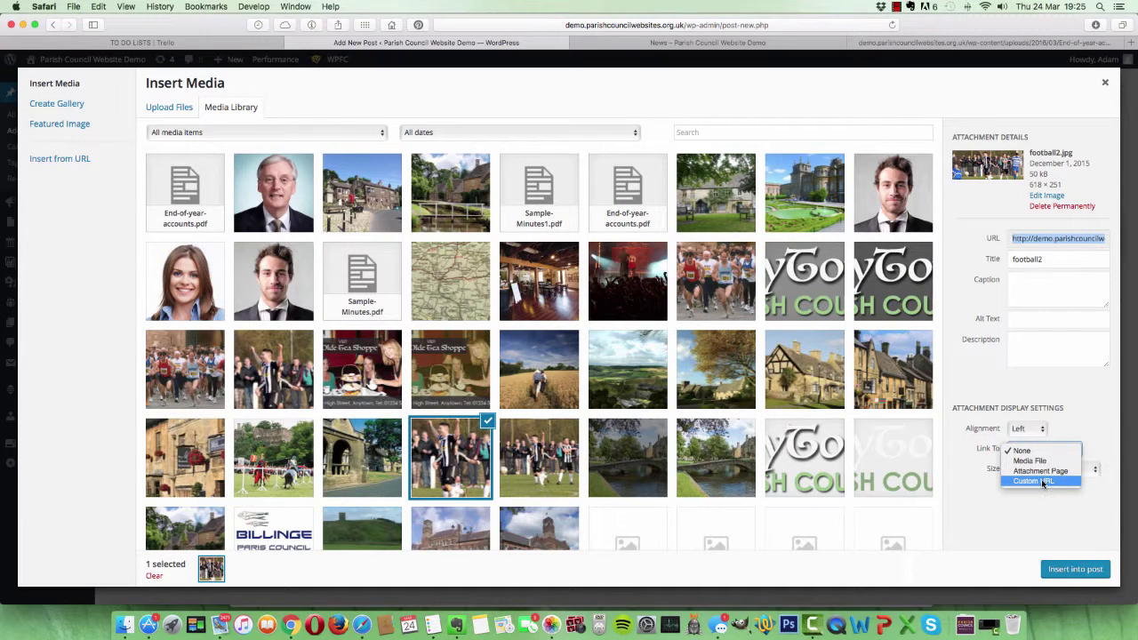
pyautogui.click(1043, 481)
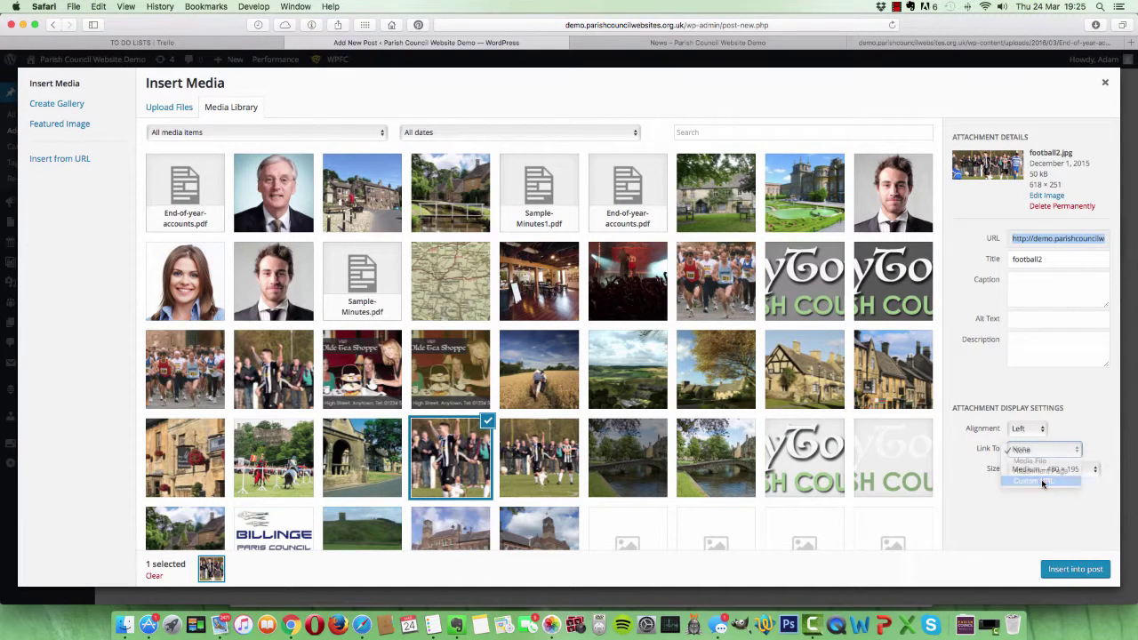
pyautogui.click(1046, 468)
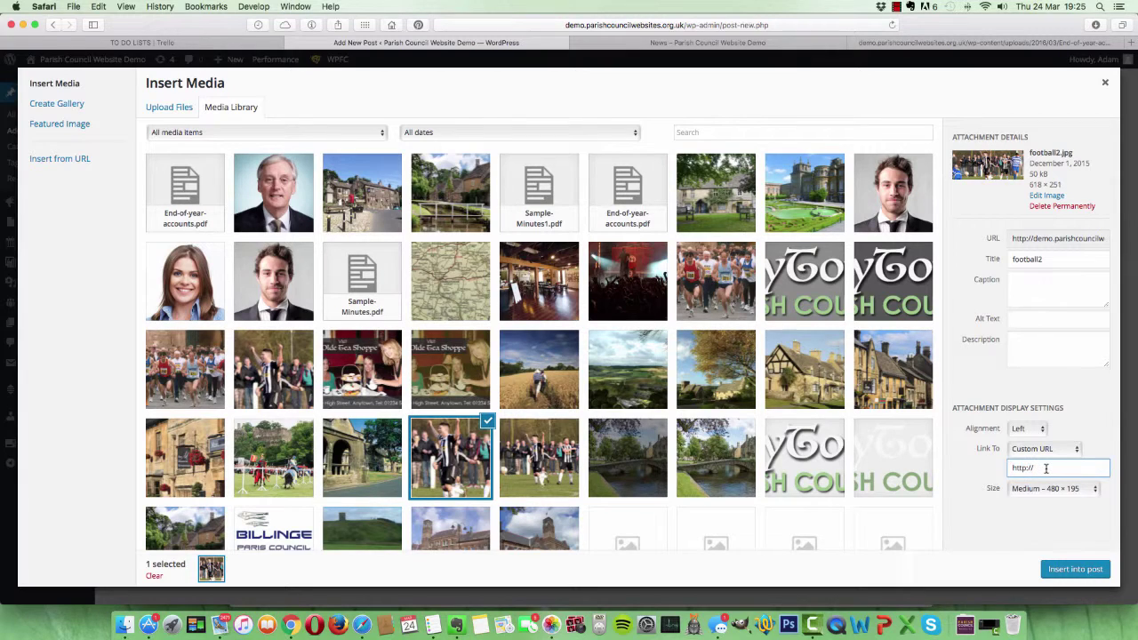
pyautogui.write('bbc.co.uk')
pyautogui.click(1075, 569)
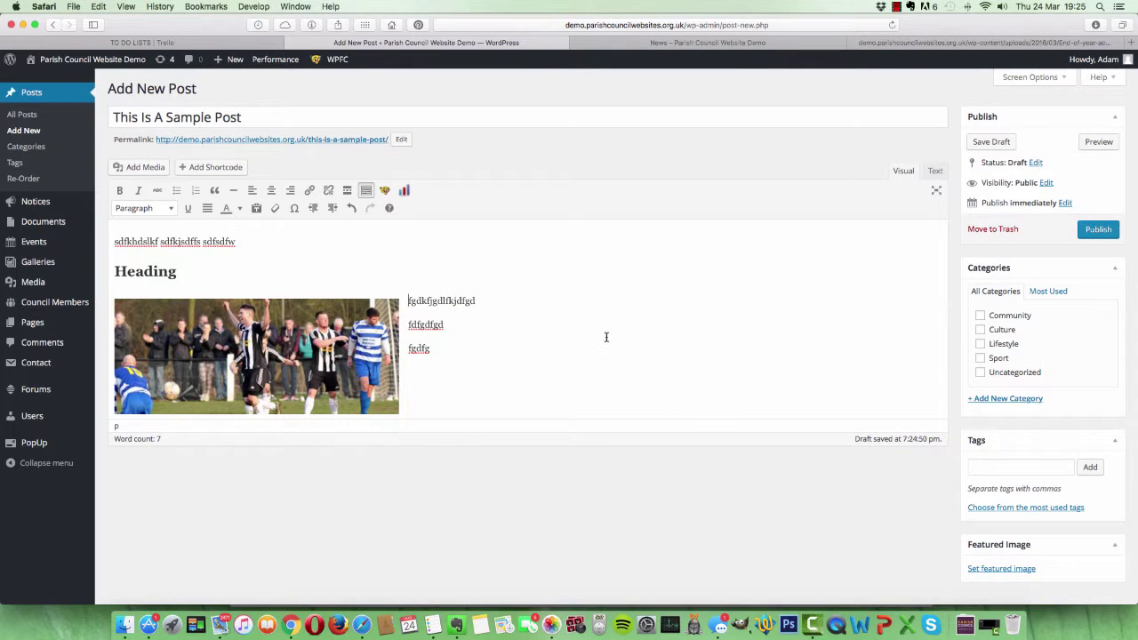
# - Shrink the football picture in the post body to a little under half its width, keeping its proportions
pyautogui.scroll(-1, 533, 329)
pyautogui.click(384, 324)
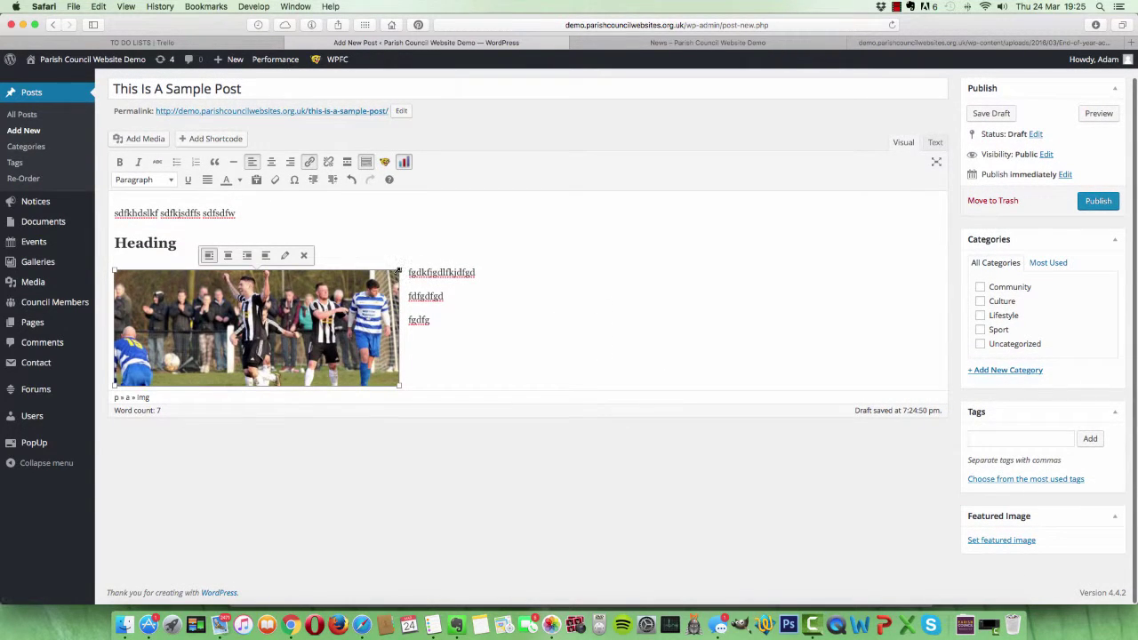
pyautogui.moveTo(396, 270); pyautogui.dragTo(247, 285)
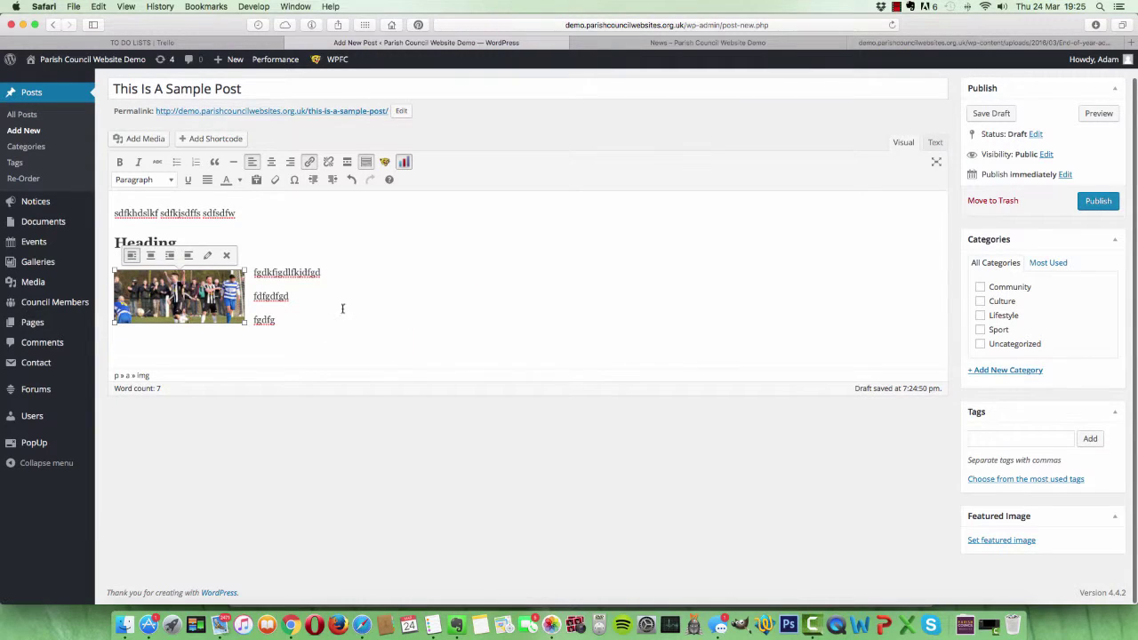
pyautogui.click(380, 305)
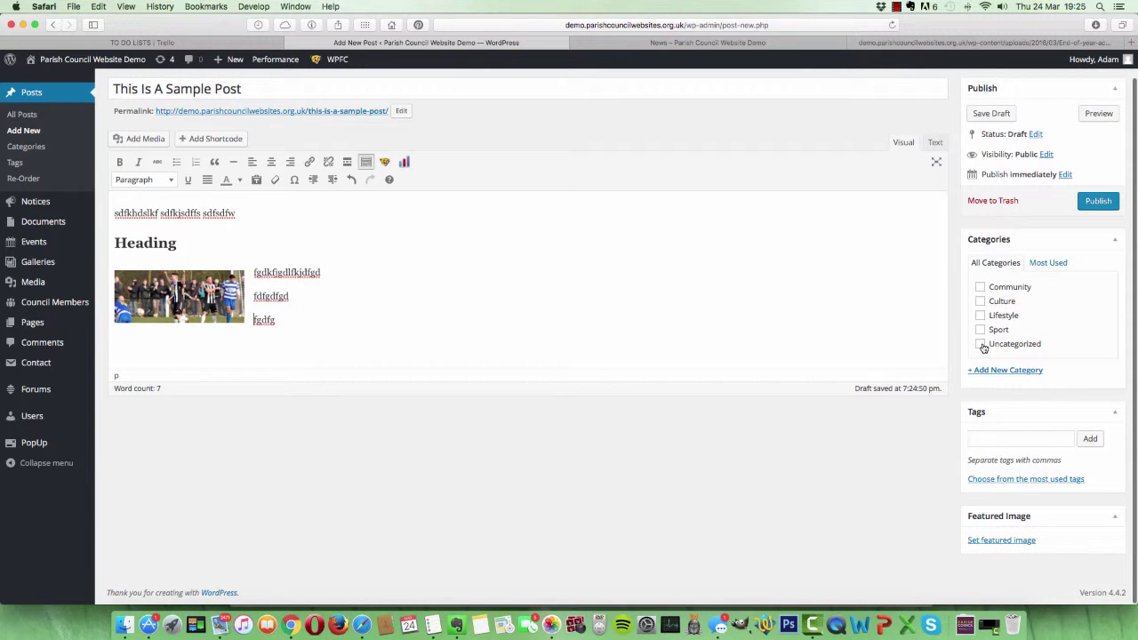
# - Examine the news categories on the site's public News page, dismissing the call-back popup, and return to the post editor
pyautogui.click(744, 43)
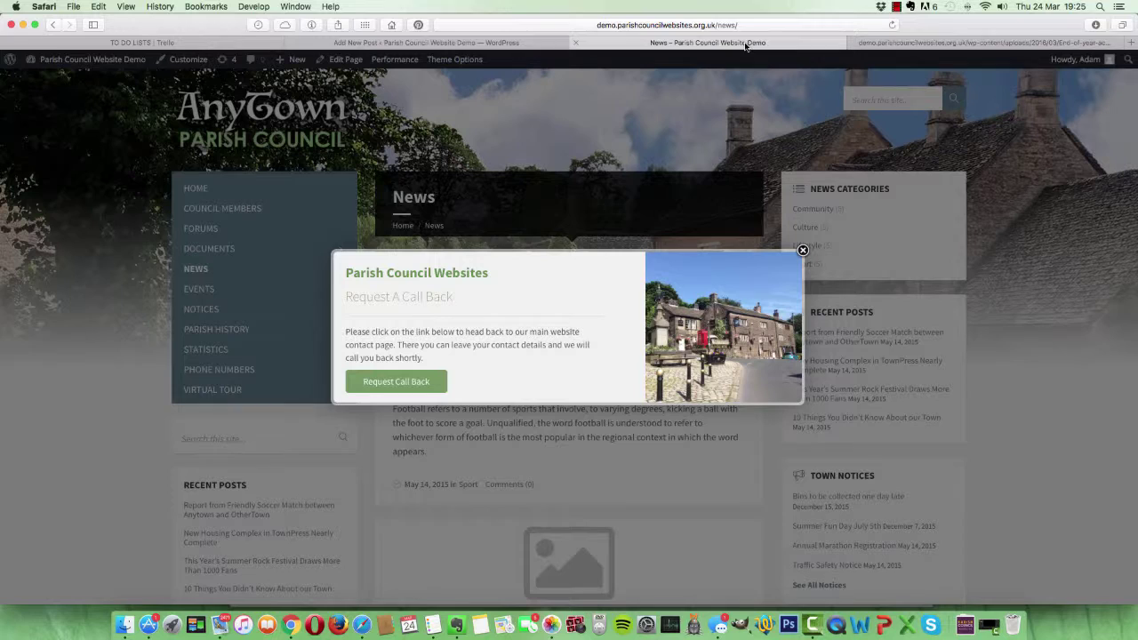
pyautogui.click(802, 249)
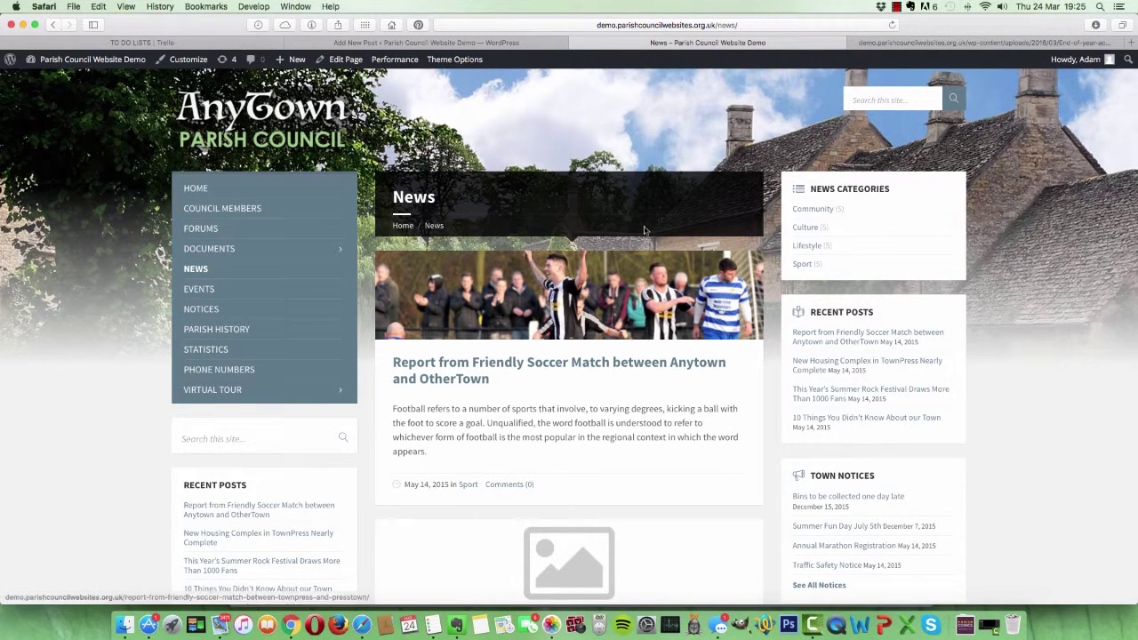
pyautogui.scroll(2, 642, 461)
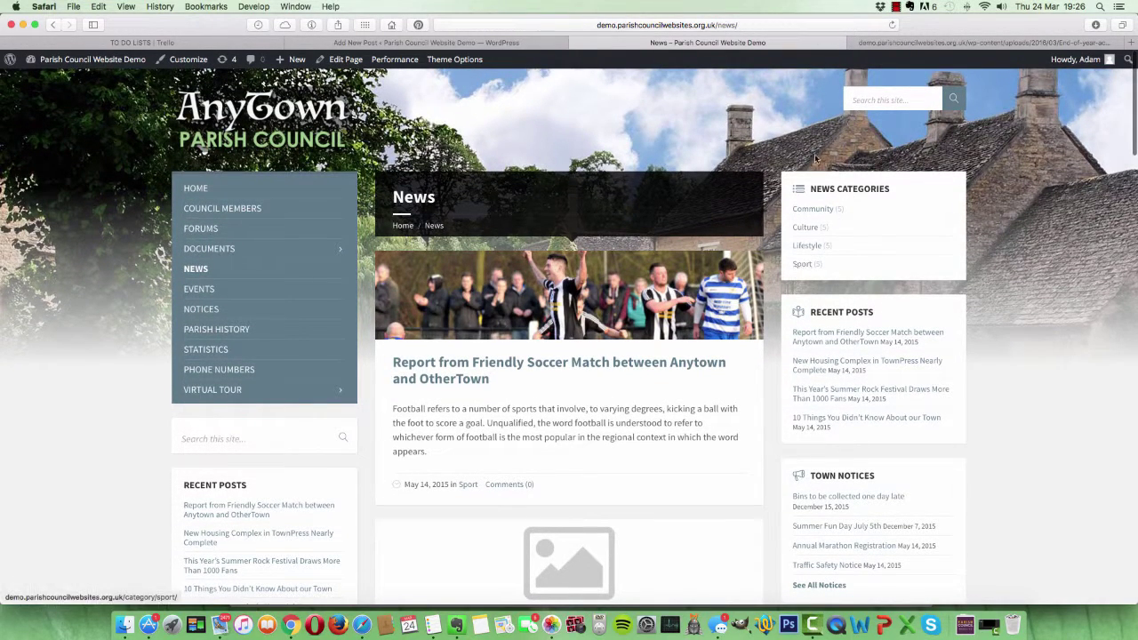
pyautogui.click(452, 50)
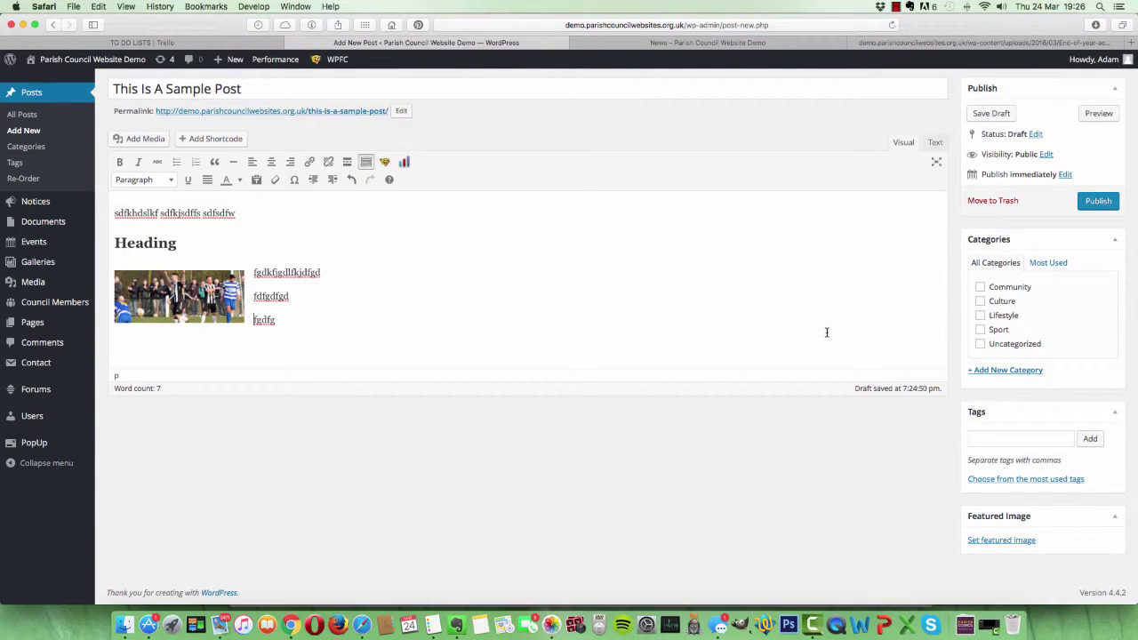
# - Assign the post to the Community category, trying Sport as an additional category and clearing it again
pyautogui.click(981, 289)
pyautogui.click(981, 288)
pyautogui.click(980, 287)
pyautogui.click(980, 330)
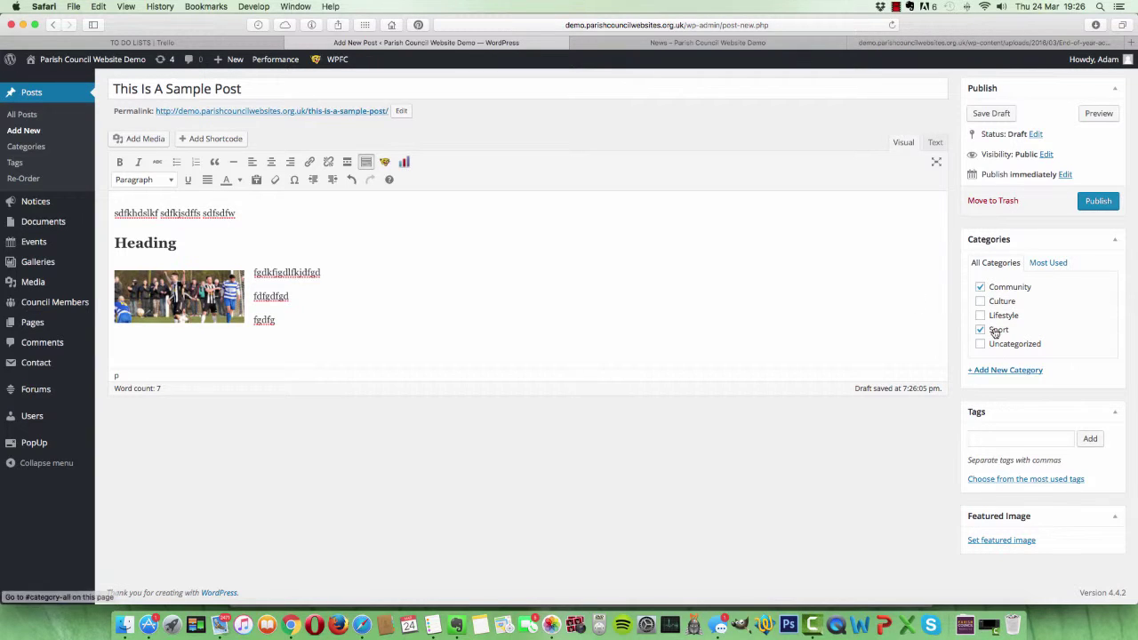
pyautogui.click(979, 333)
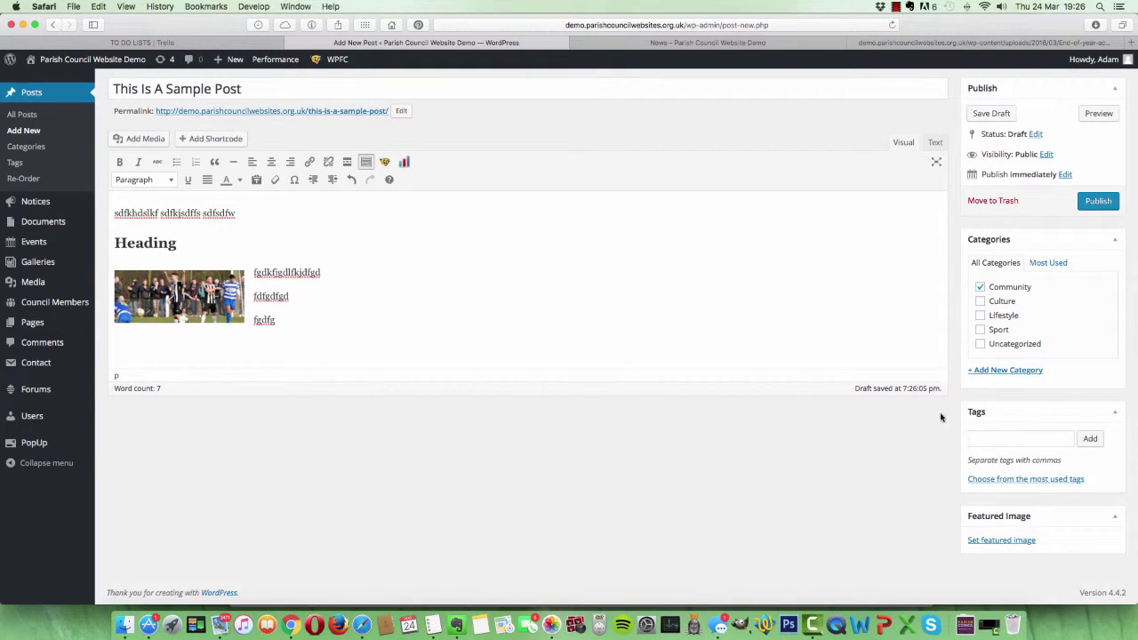
# - Add the tag "cinema" to the post
pyautogui.click(972, 438)
pyautogui.write('cinema')
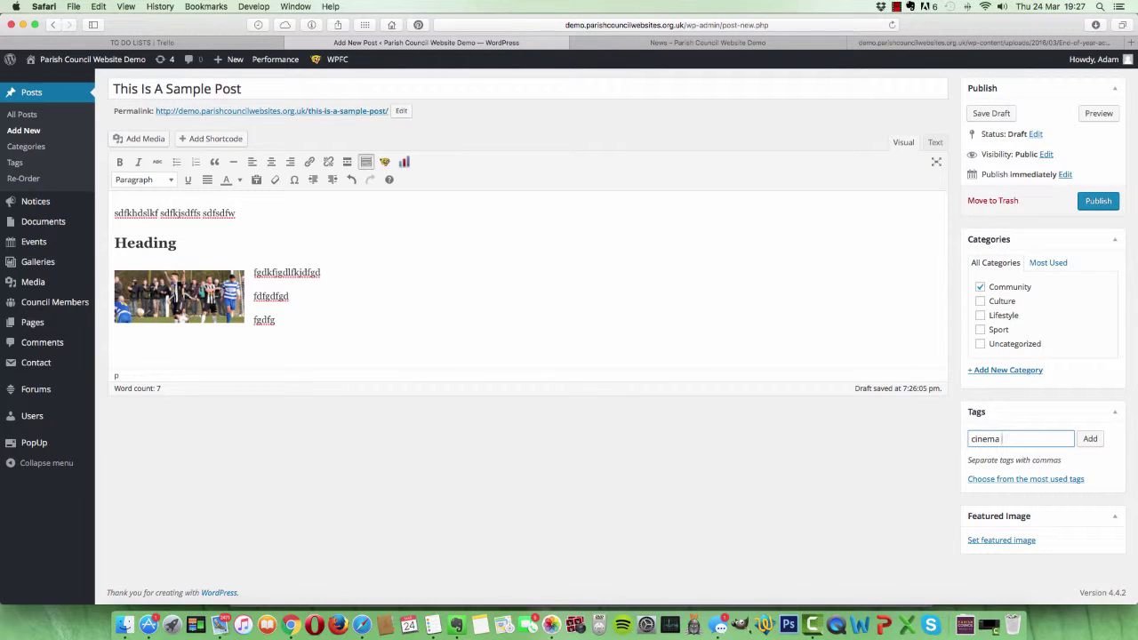
pyautogui.click(1090, 438)
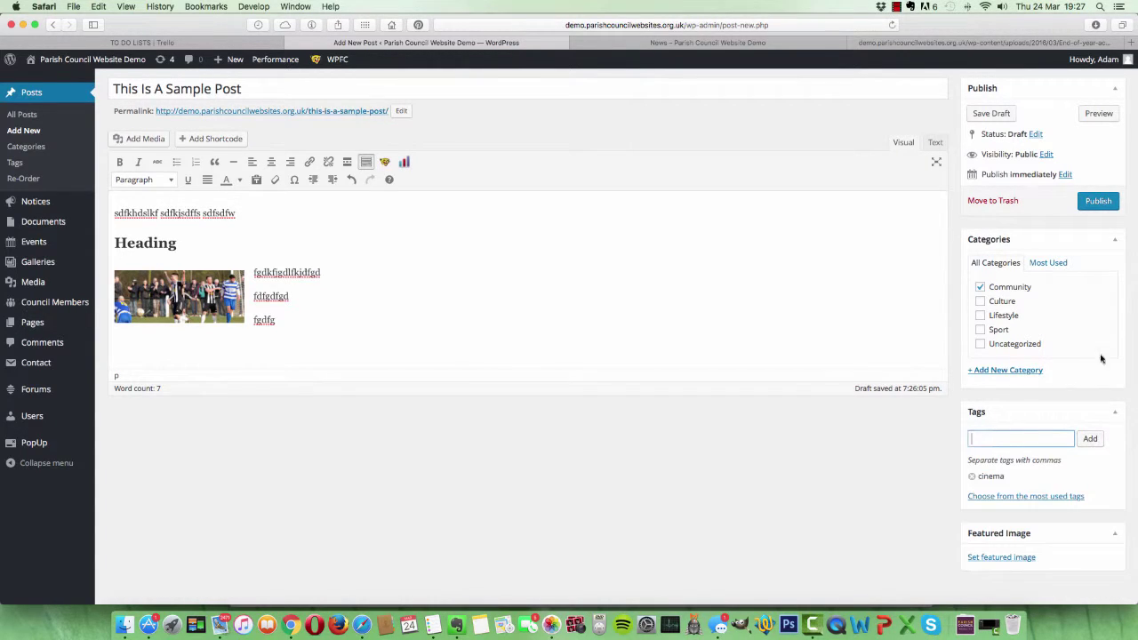
pyautogui.click(858, 443)
# - Display the most used tags and pick "cinema" from them for the post
pyautogui.click(1002, 497)
pyautogui.scroll(-3, 1001, 499)
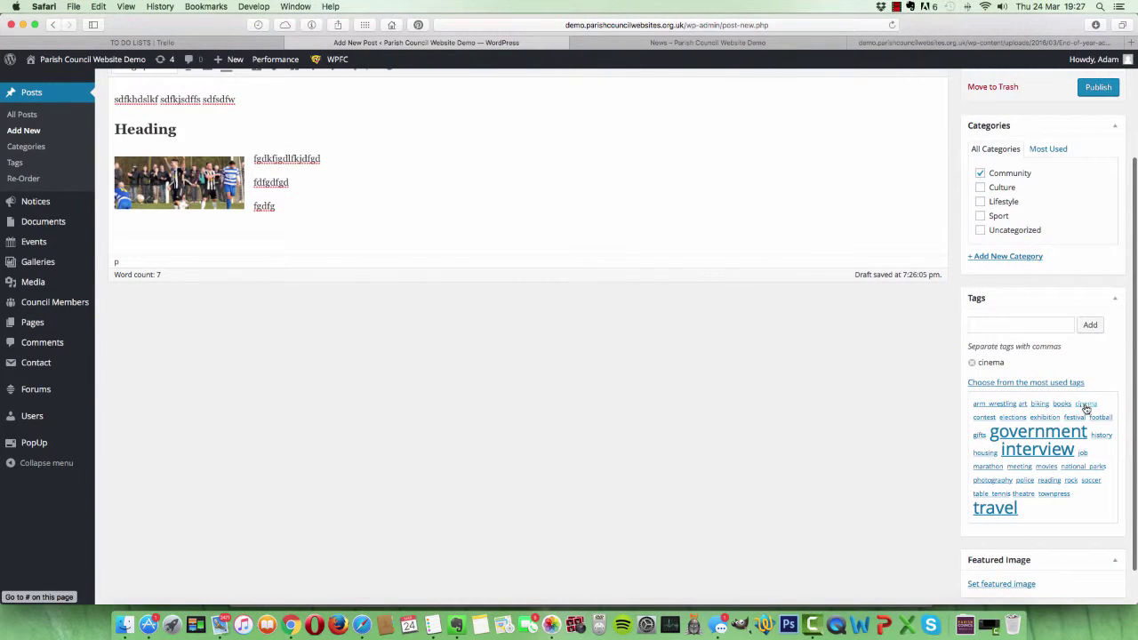
pyautogui.click(1085, 407)
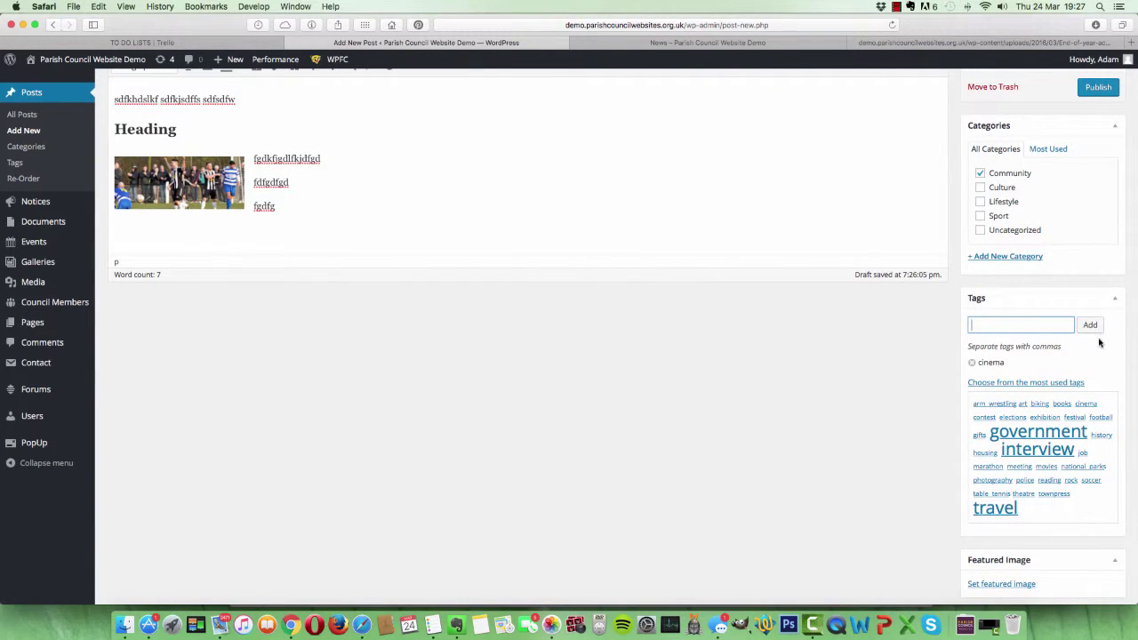
pyautogui.click(871, 394)
pyautogui.scroll(4, 871, 394)
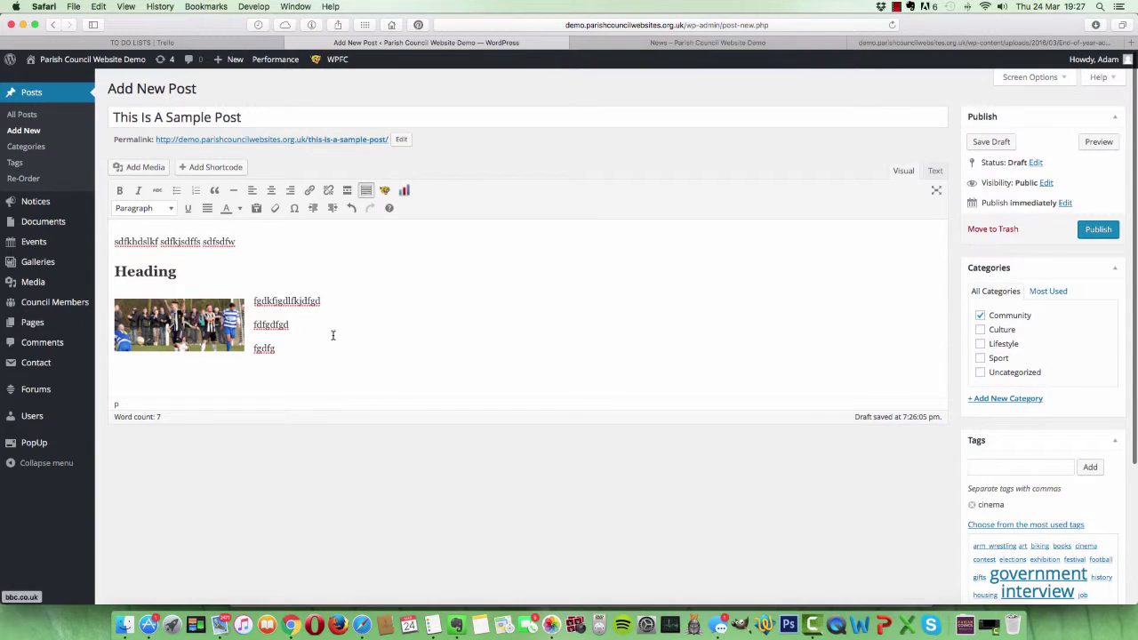
pyautogui.scroll(-4, 599, 386)
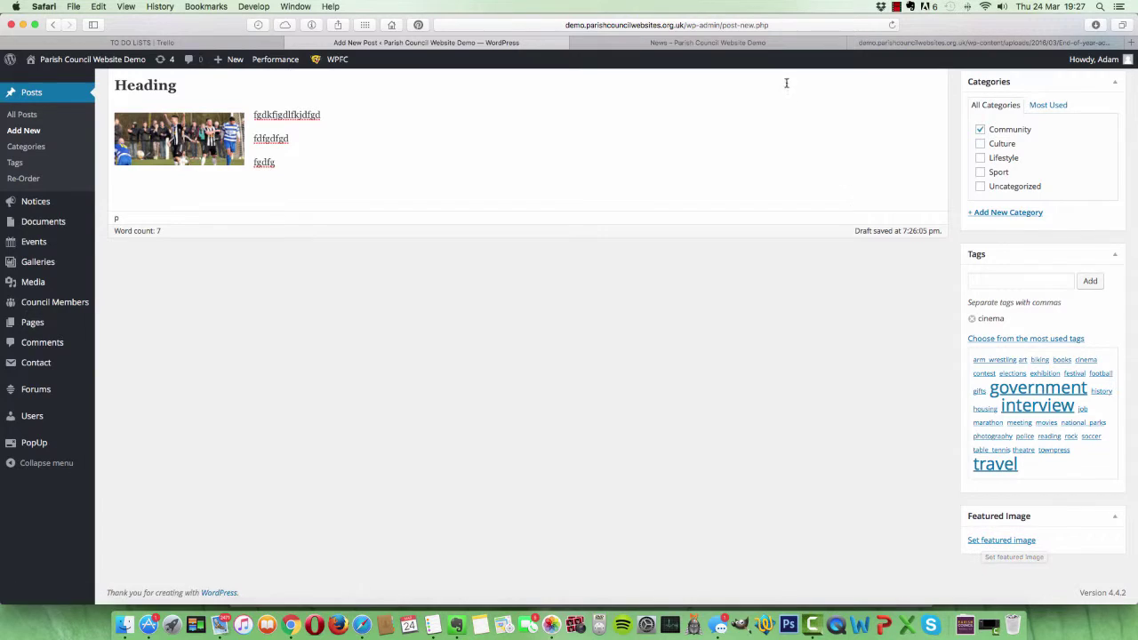
# - Examine how images head the existing posts on the site's public News page, and return to the post editor
pyautogui.click(774, 43)
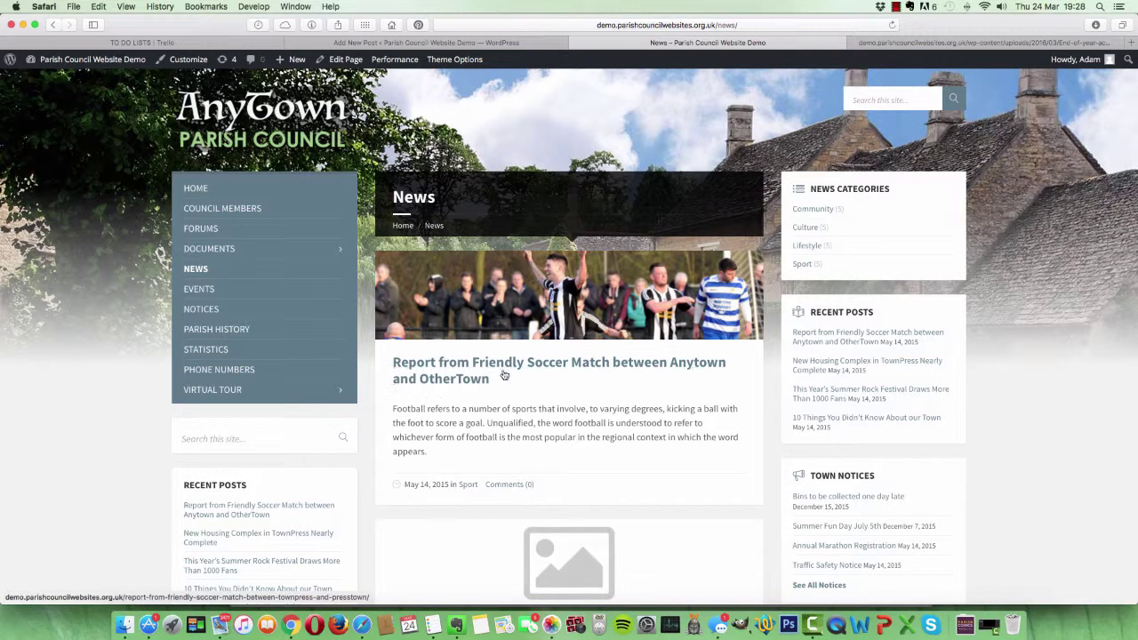
pyautogui.scroll(-4, 508, 365)
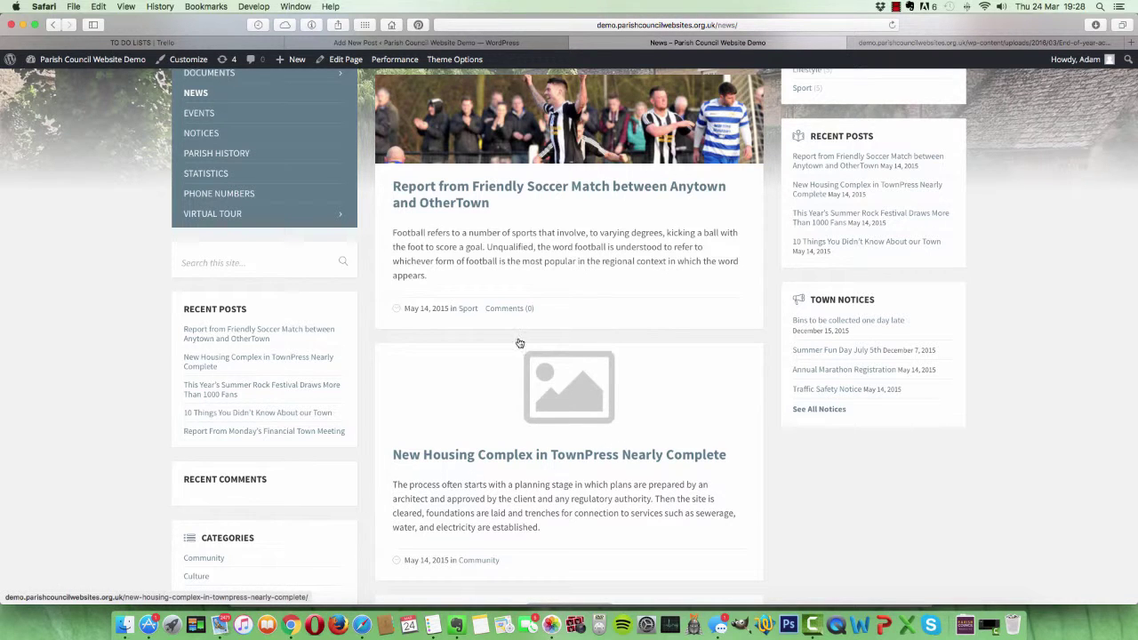
pyautogui.scroll(3, 610, 415)
pyautogui.scroll(1, 610, 415)
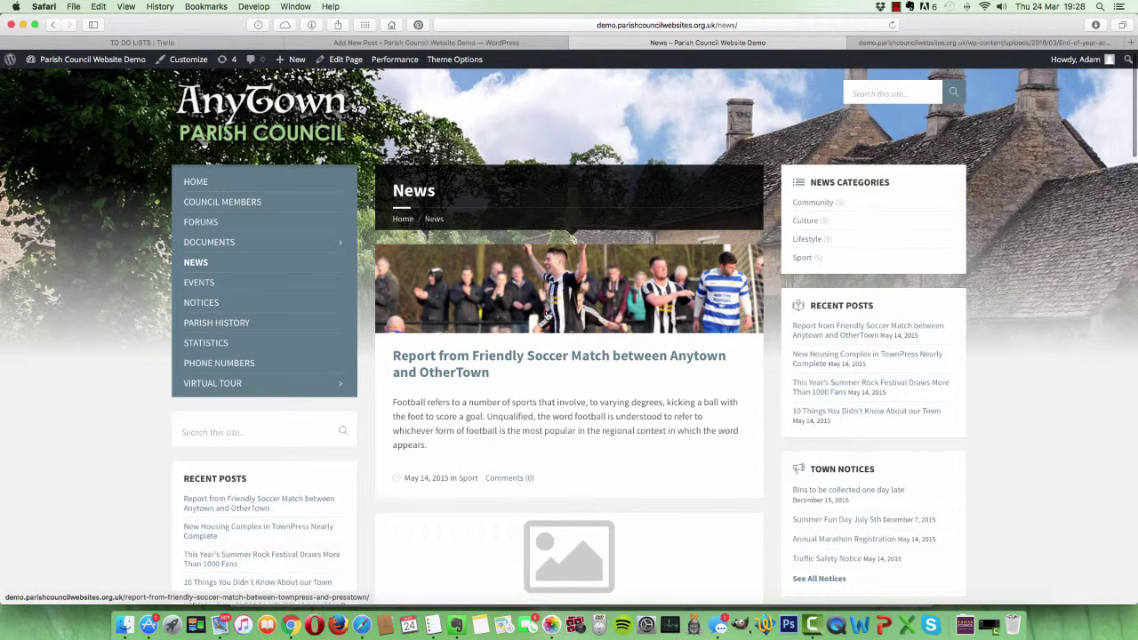
pyautogui.click(395, 43)
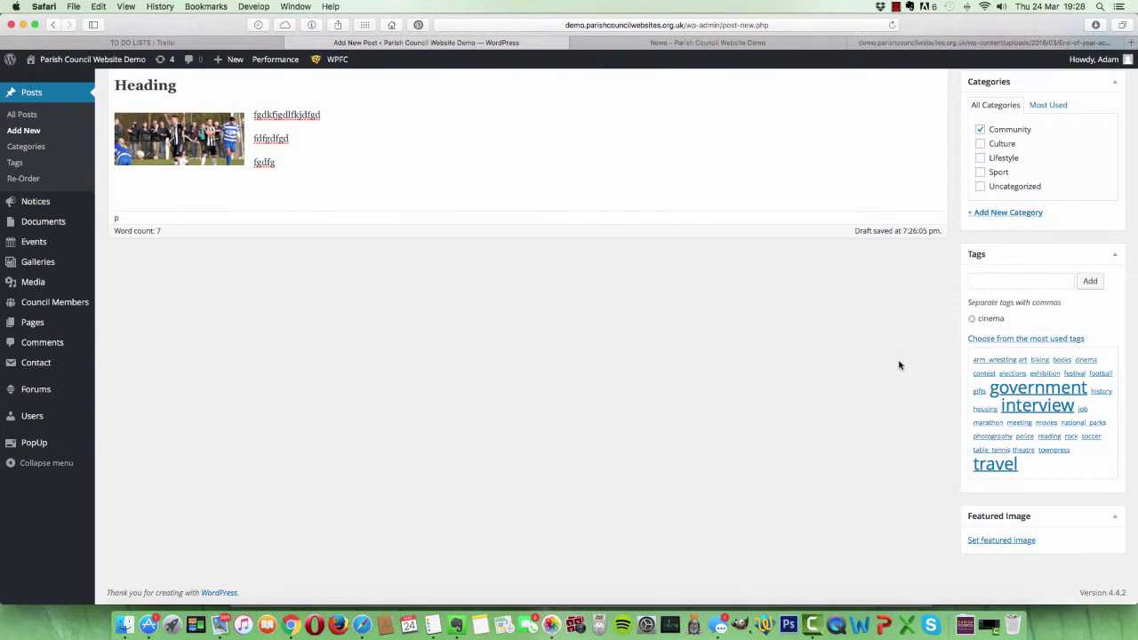
# - Set the fun-run.jpg picture from the media library as the post's featured image, after trying the jousting picture
pyautogui.scroll(4, 896, 364)
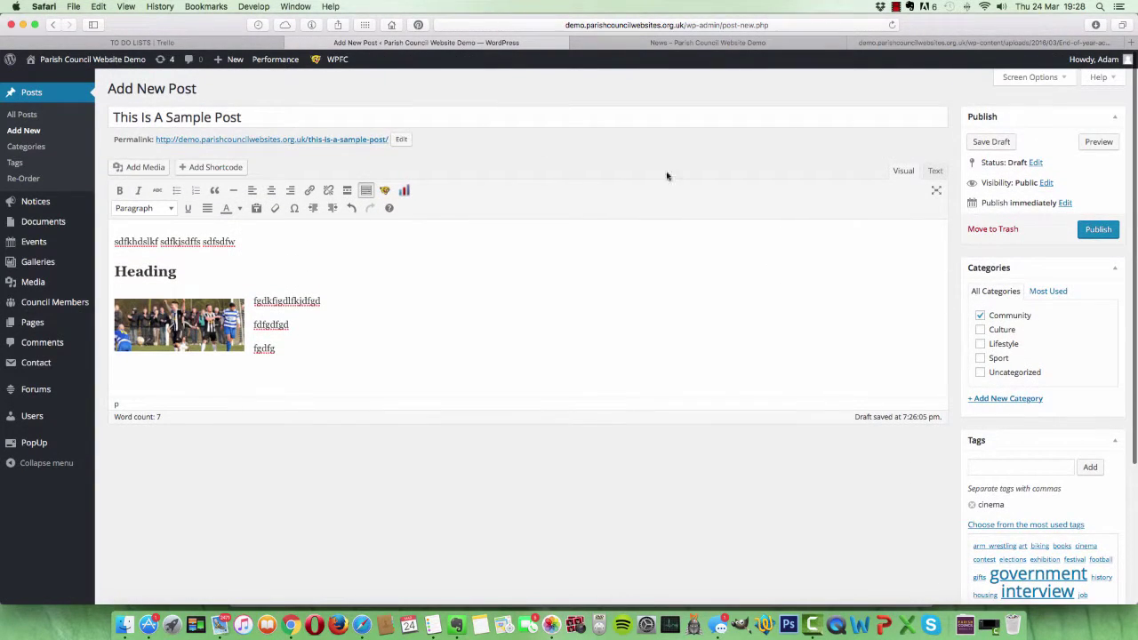
pyautogui.scroll(-1, 867, 429)
pyautogui.scroll(-3, 925, 445)
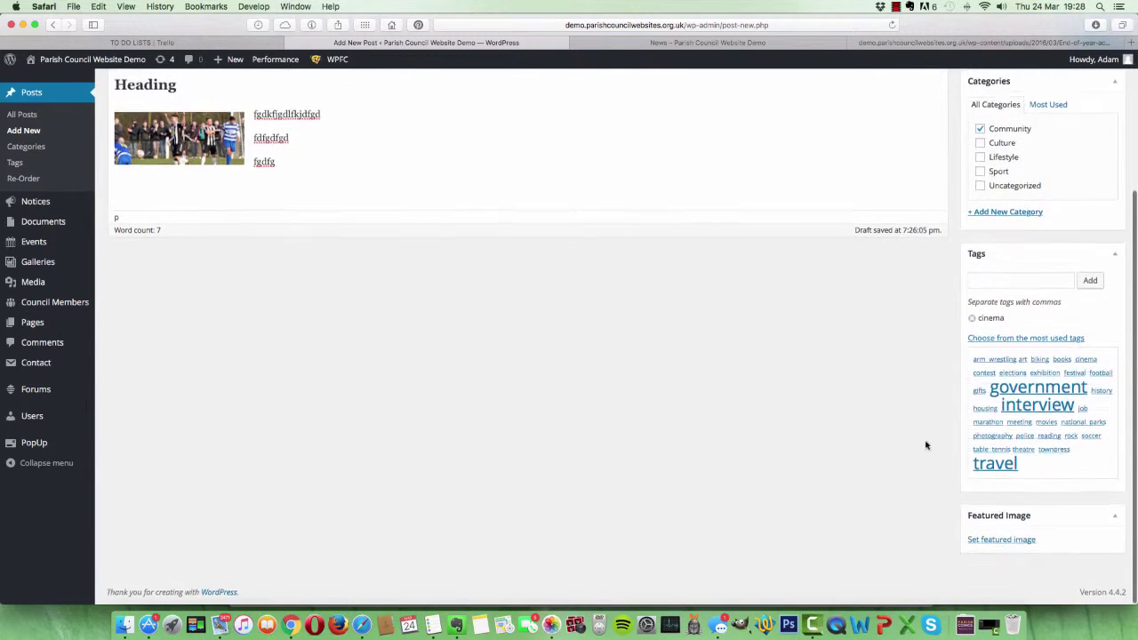
pyautogui.click(989, 538)
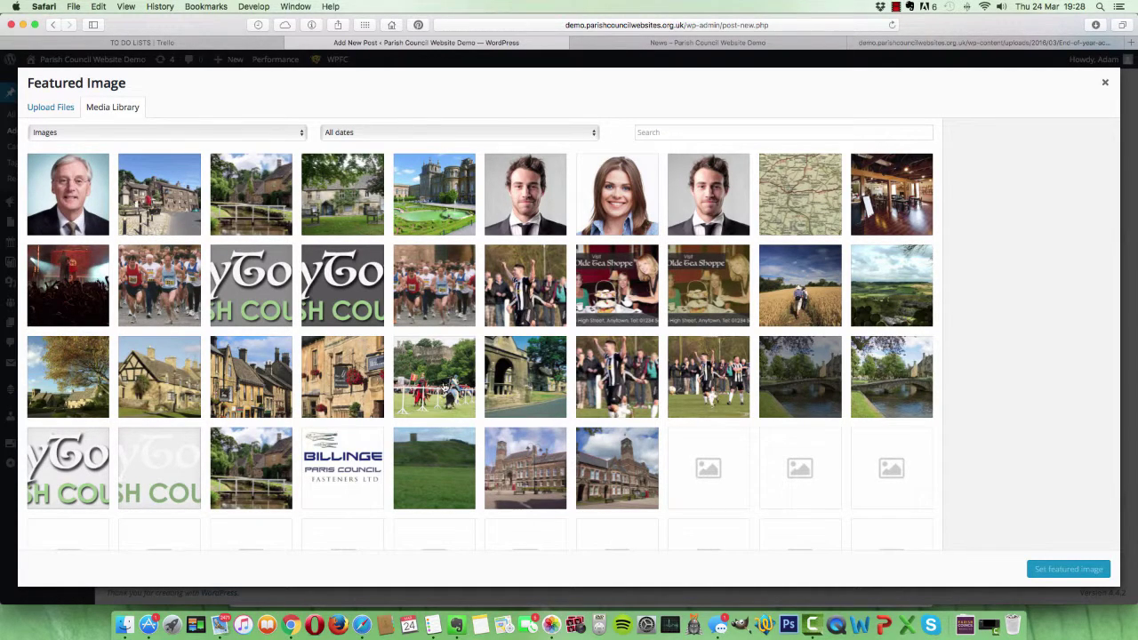
pyautogui.click(443, 389)
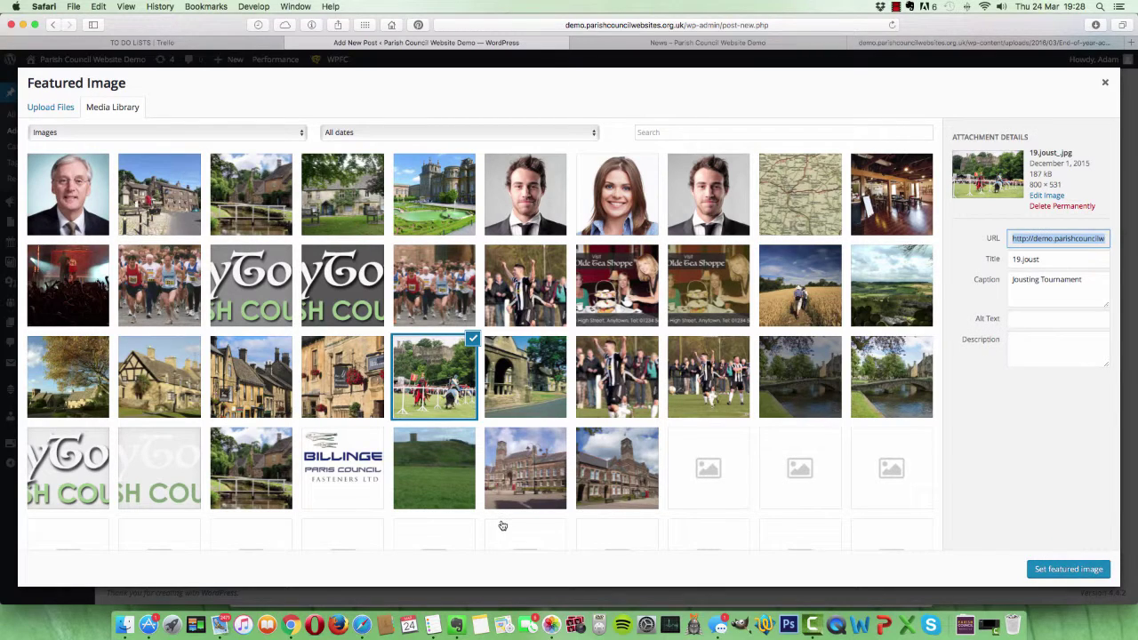
pyautogui.click(442, 286)
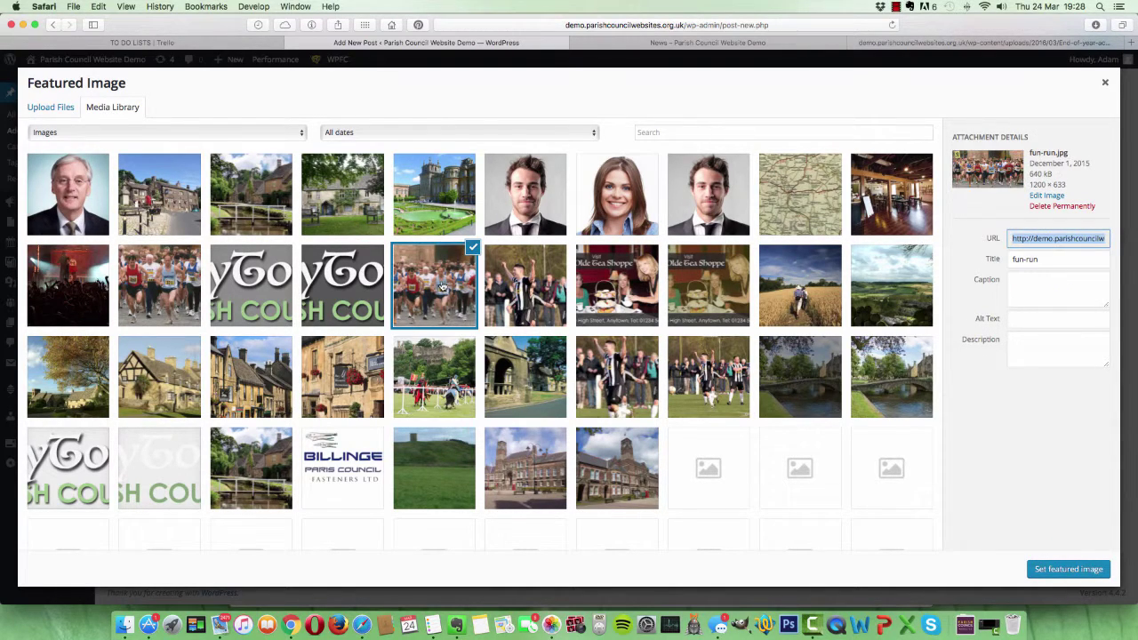
pyautogui.click(1042, 571)
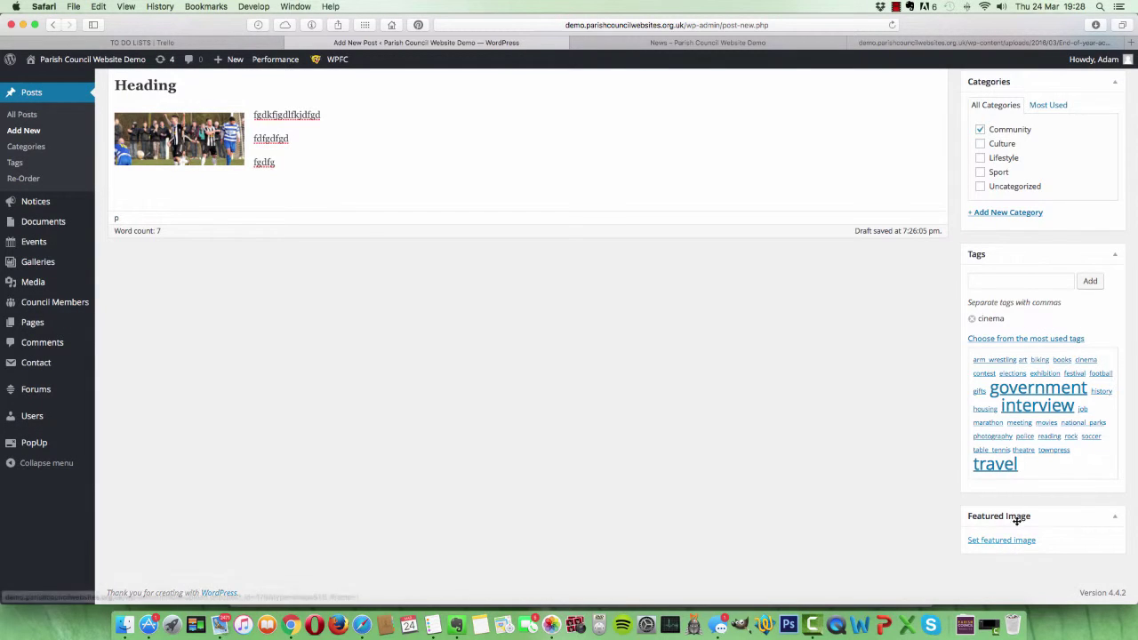
# - Publish the sample post and view it on the site's public News page, dismissing the call-back popup
pyautogui.scroll(4, 1097, 152)
pyautogui.click(1098, 229)
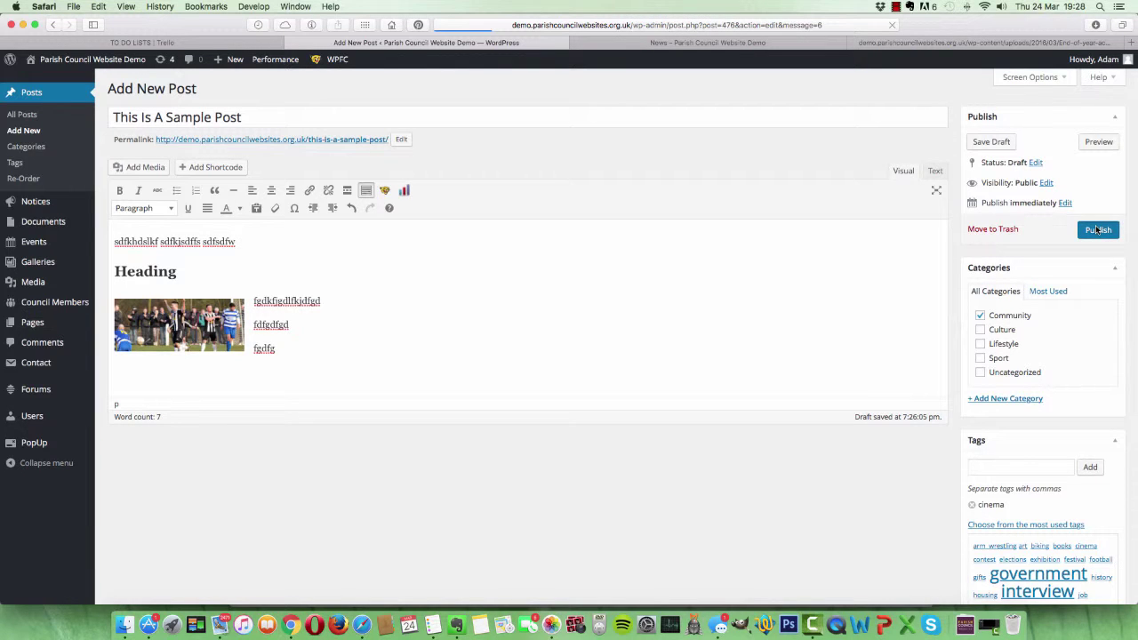
pyautogui.click(749, 43)
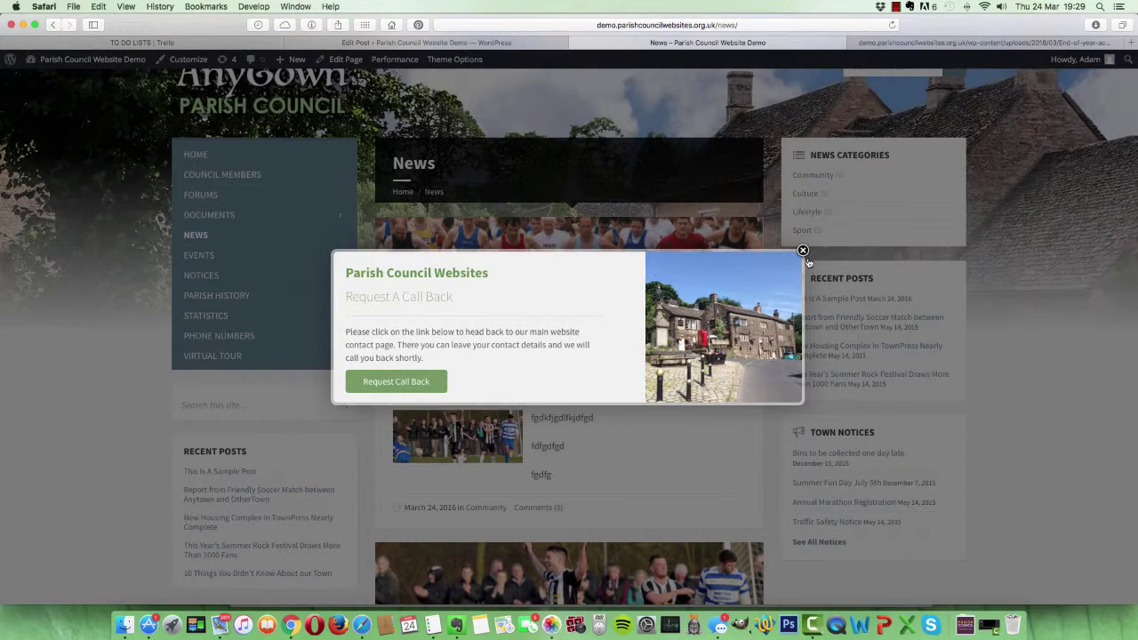
pyautogui.click(804, 251)
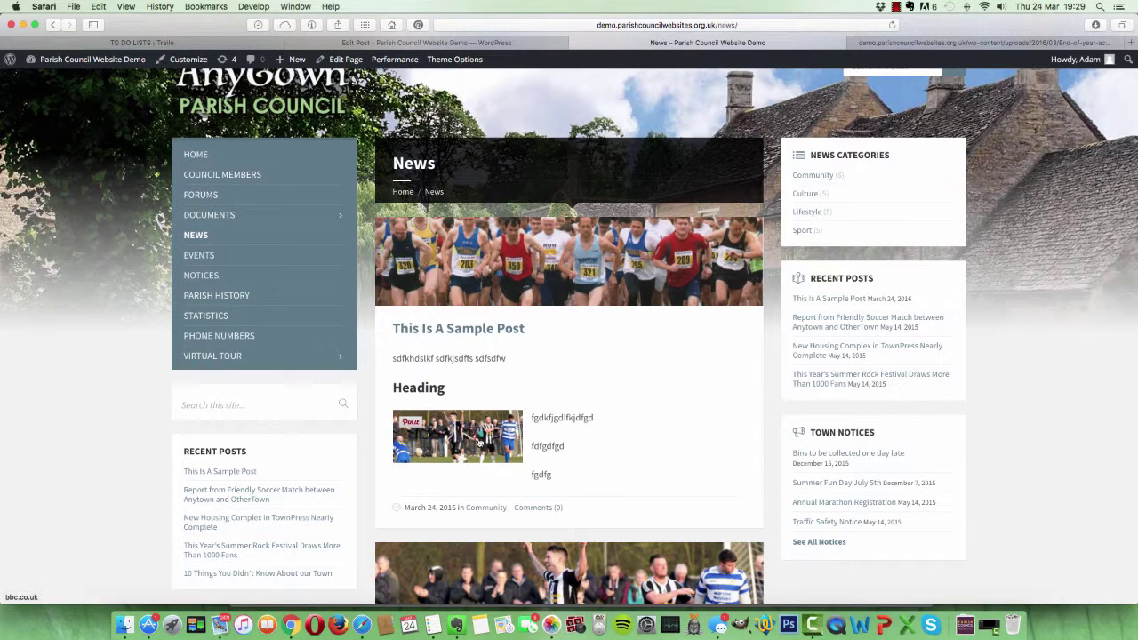
# - Open "This Is A Sample Post" from the News page and examine its content, tag and comment section, dismissing the call-back popup
pyautogui.click(506, 334)
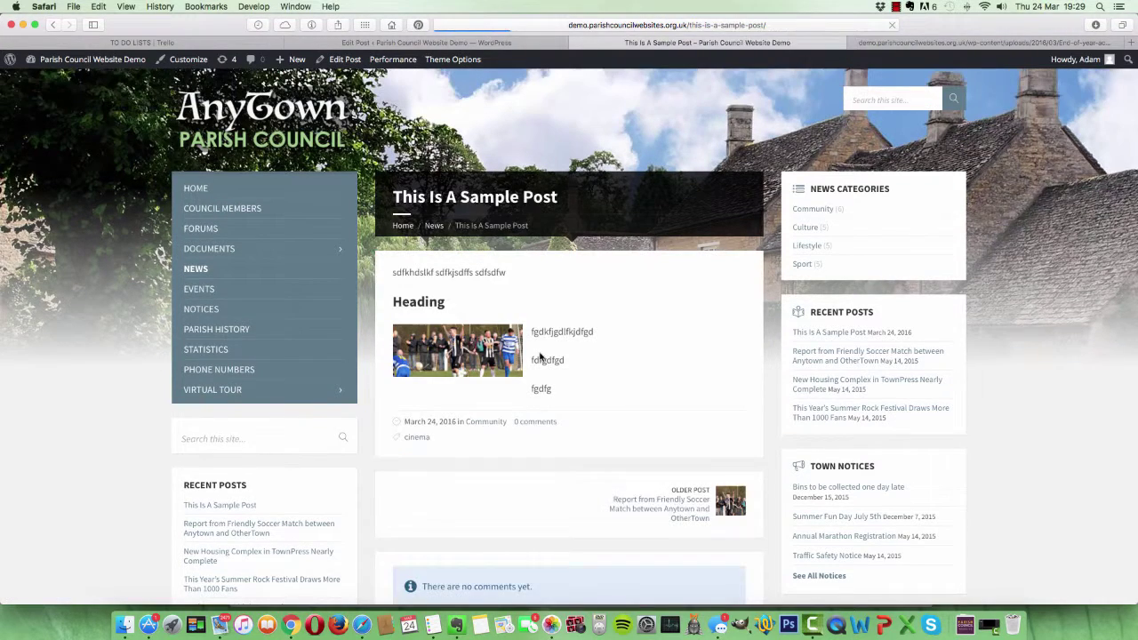
pyautogui.scroll(-5, 540, 356)
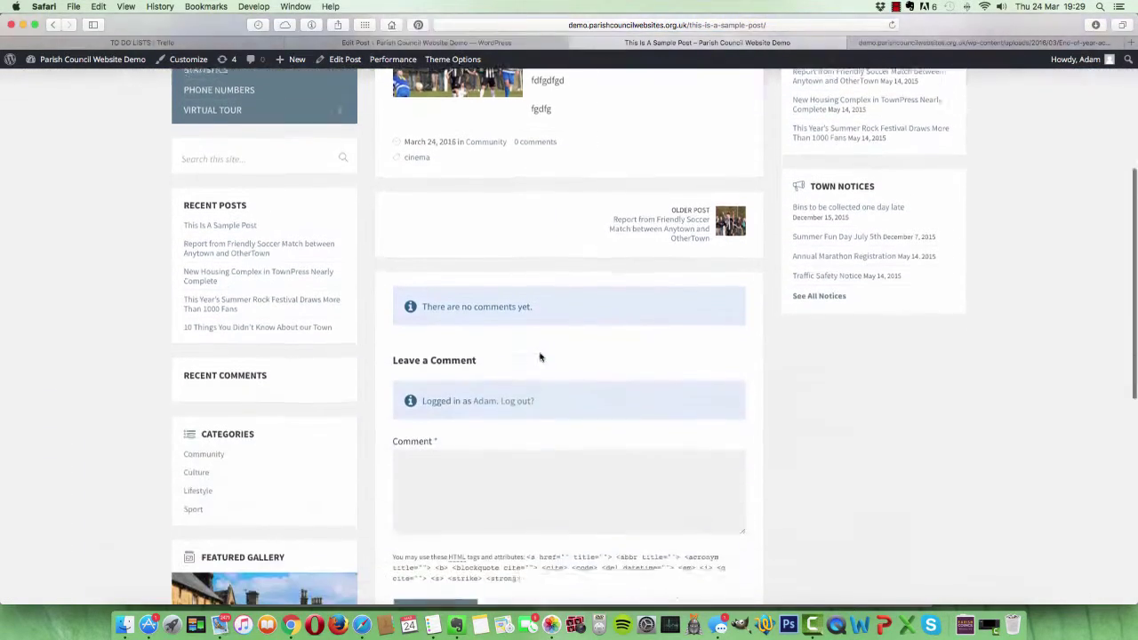
pyautogui.scroll(-2, 540, 357)
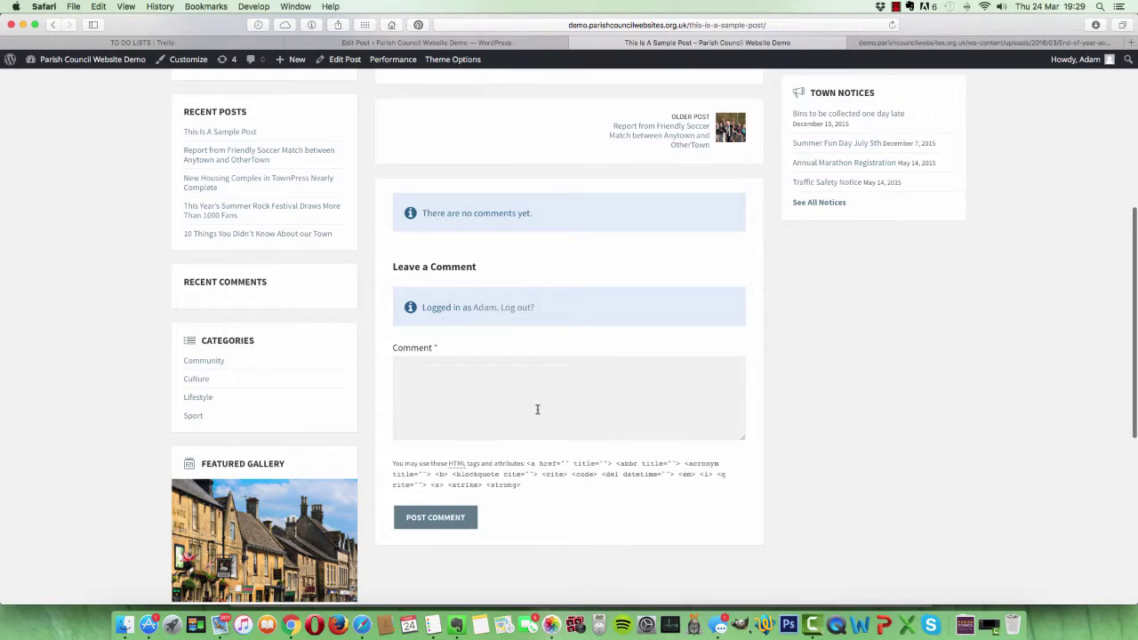
pyautogui.scroll(5, 537, 409)
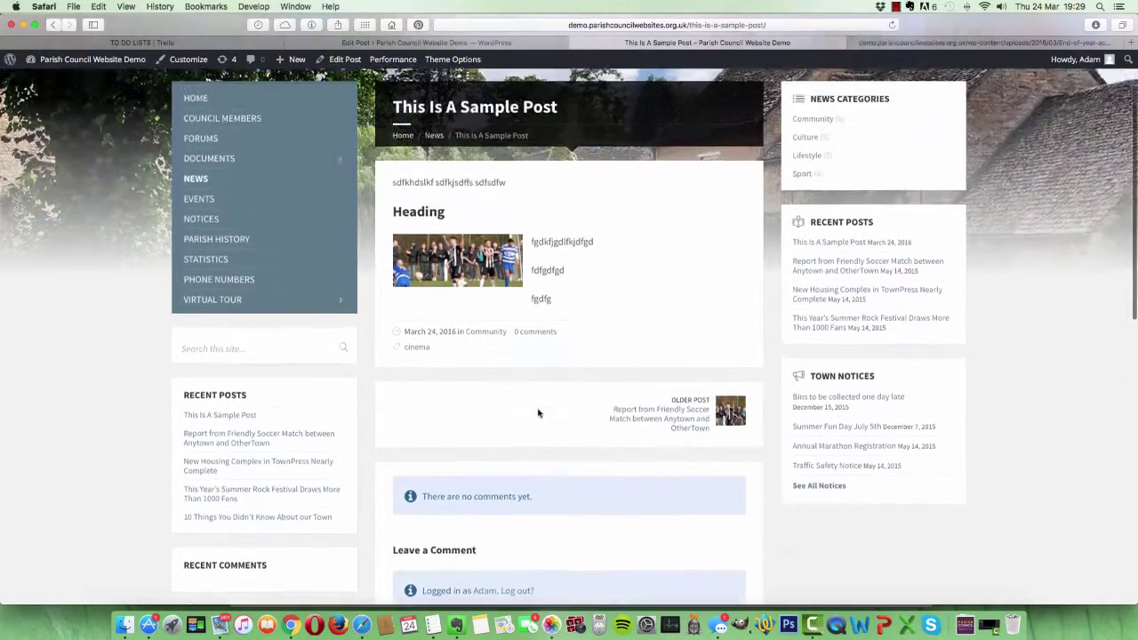
pyautogui.scroll(1, 538, 413)
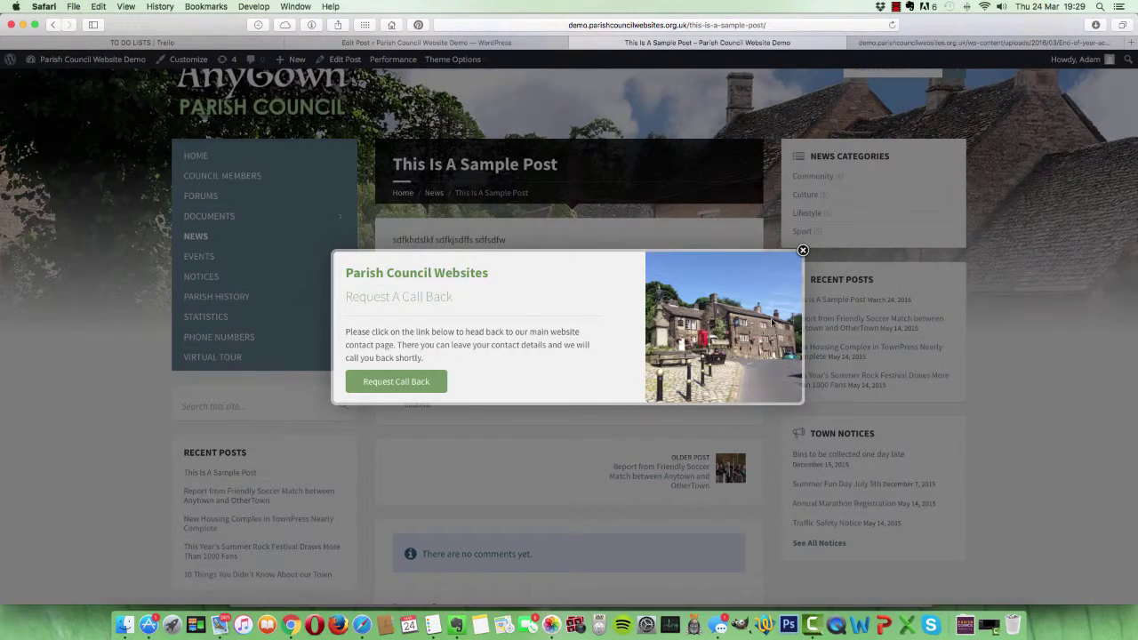
pyautogui.click(806, 253)
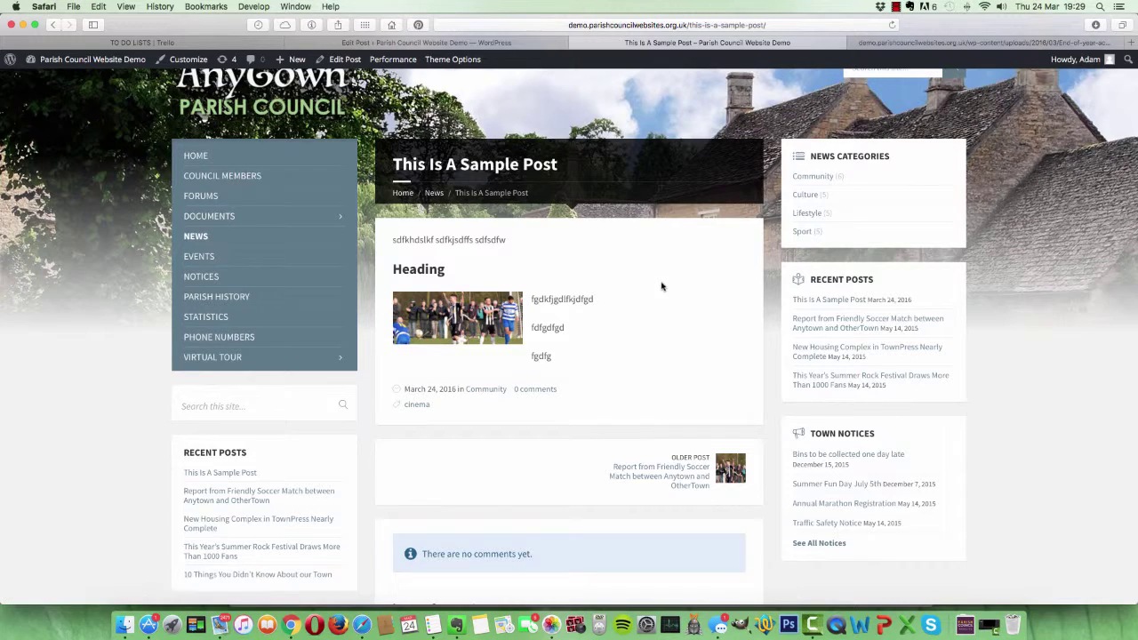
pyautogui.scroll(2, 649, 280)
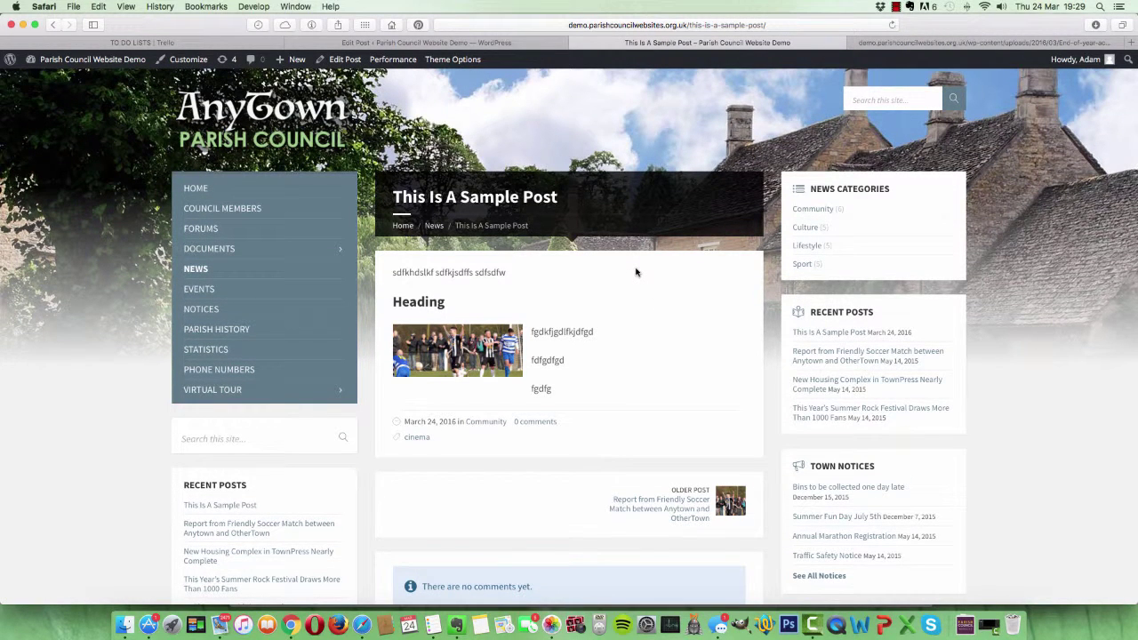